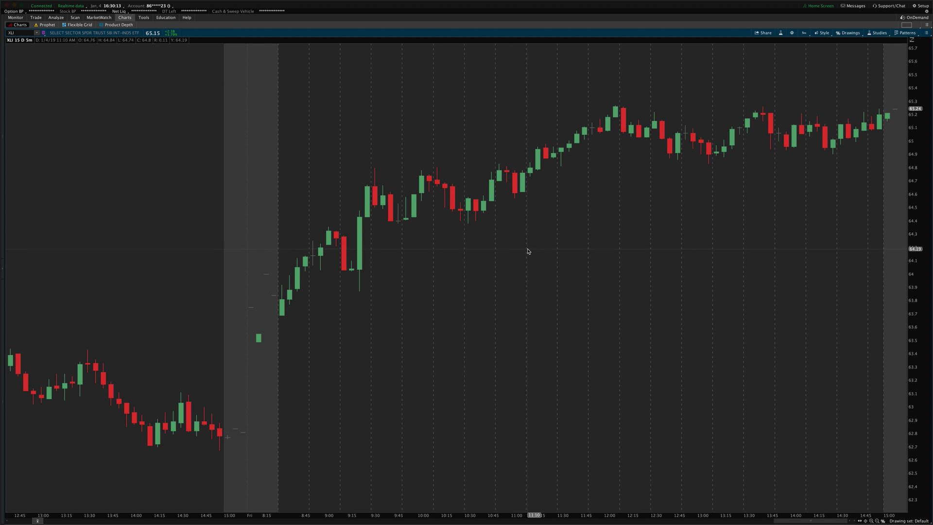
- Edit the time1label input of EZ_TimeLines to a custom bottom label, then confirm and apply it
left_click(495, 256)
right_click(495, 256)
left_click(778, 33)
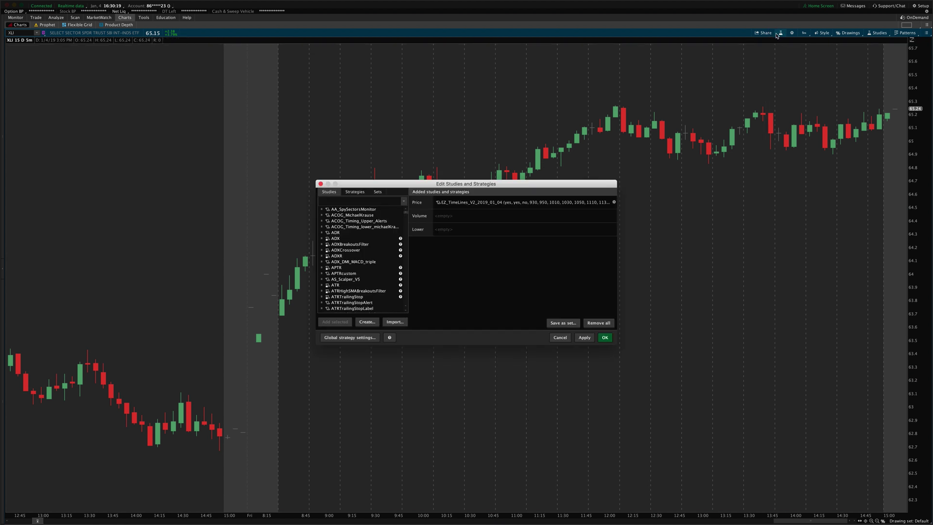
double_click(508, 202)
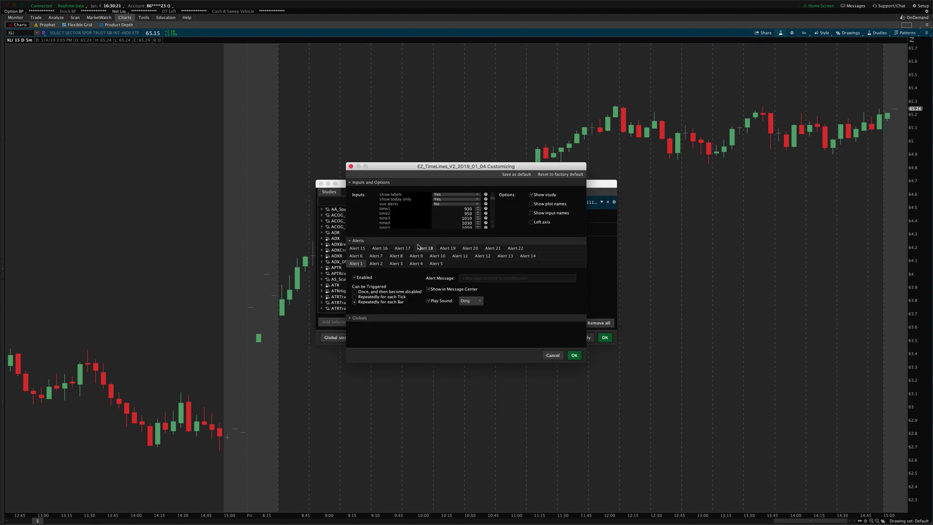
scroll(460, 203, "down", 10)
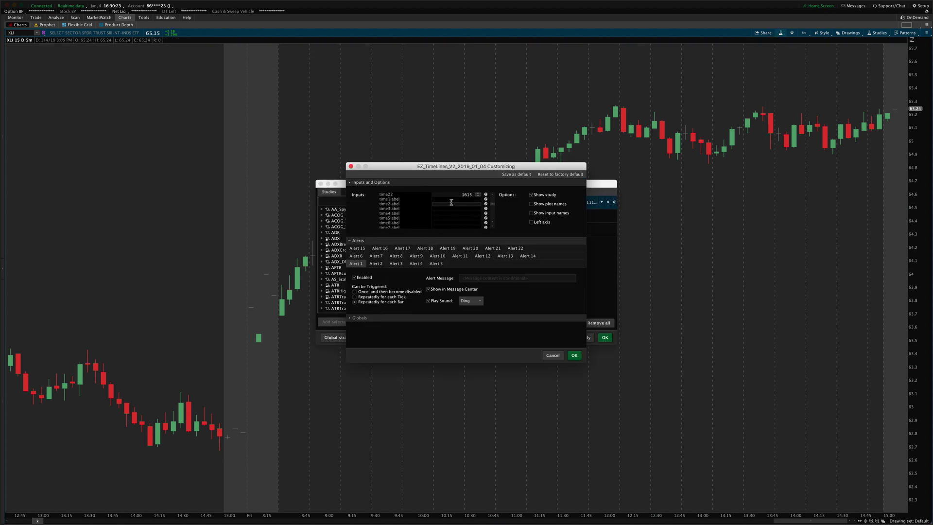
left_click(455, 199)
left_click(574, 356)
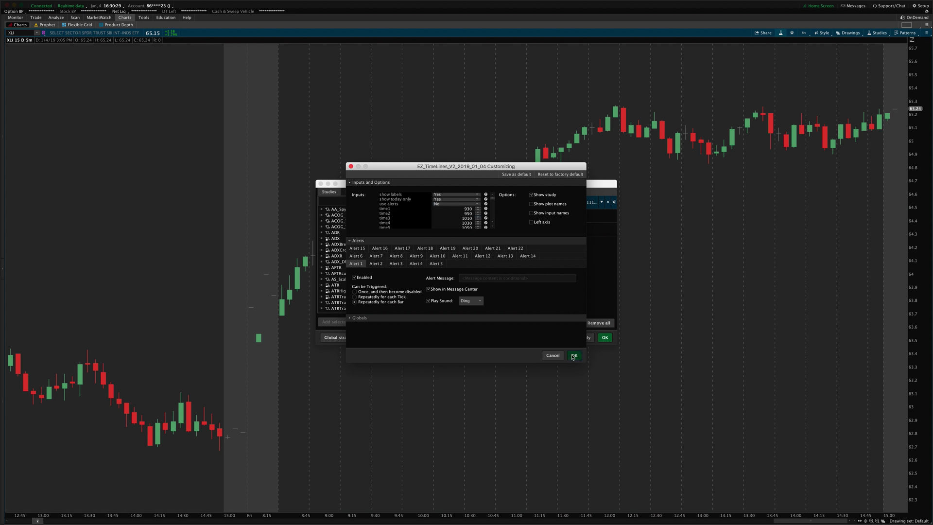
left_click(587, 341)
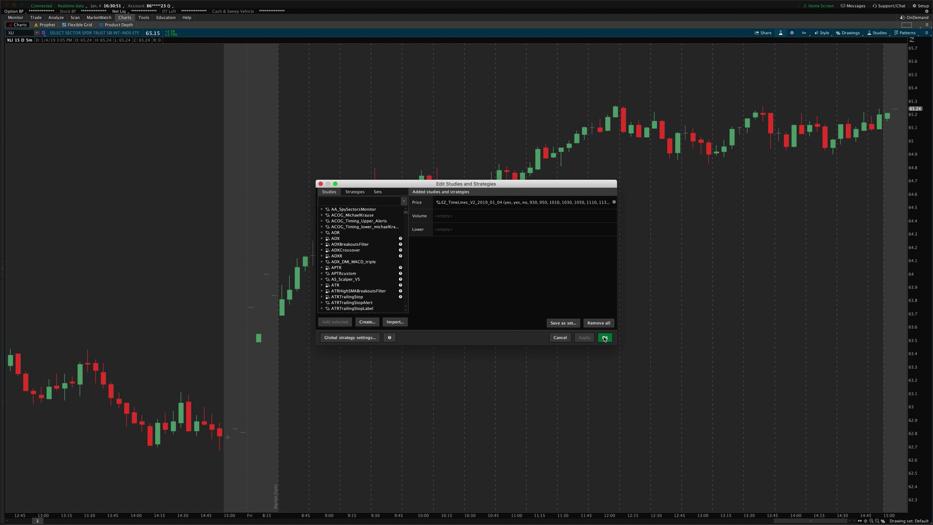
- Search 'macd' and add the MACD study to a lower pane
left_click(491, 201)
left_click(351, 200)
type("macd")
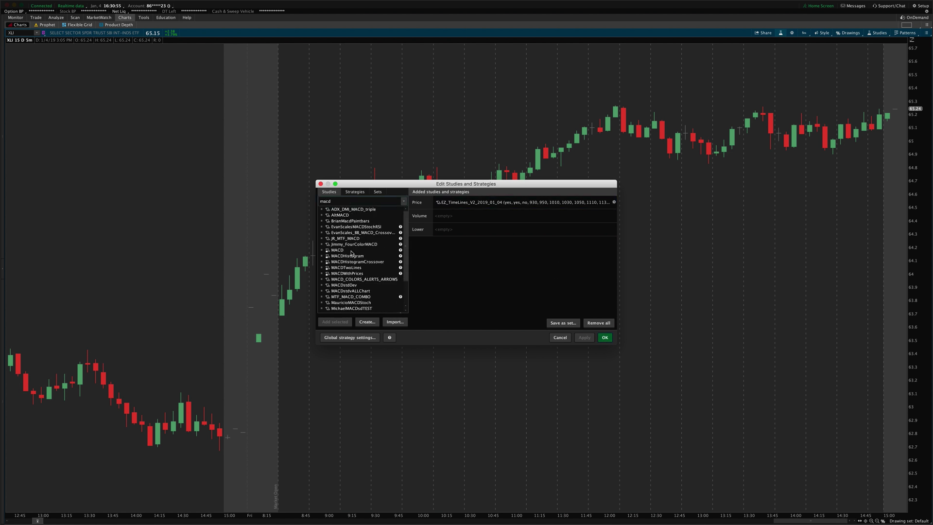
double_click(353, 250)
left_click(585, 337)
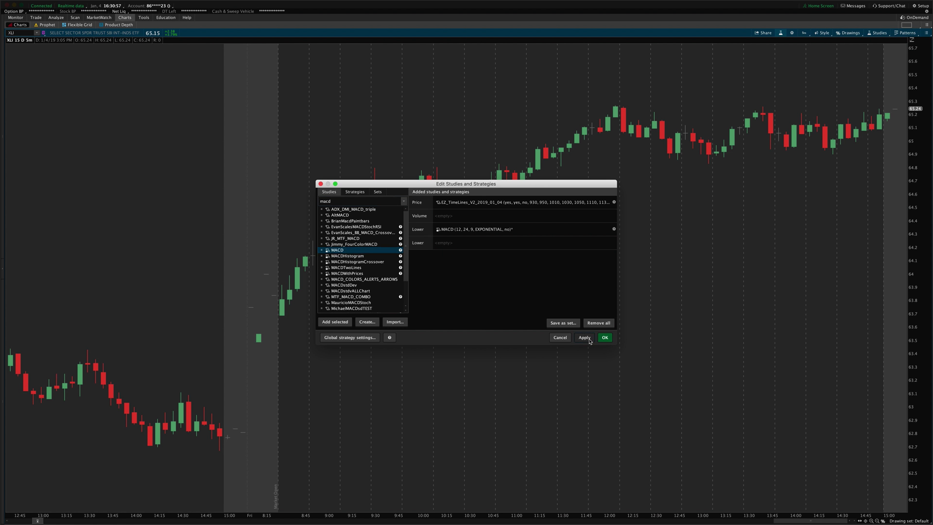
- Move EZ_TimeLines under MACD, re-add it to the price chart via 'ez_tim', and close the editor
left_click_drag(496, 202, 490, 240)
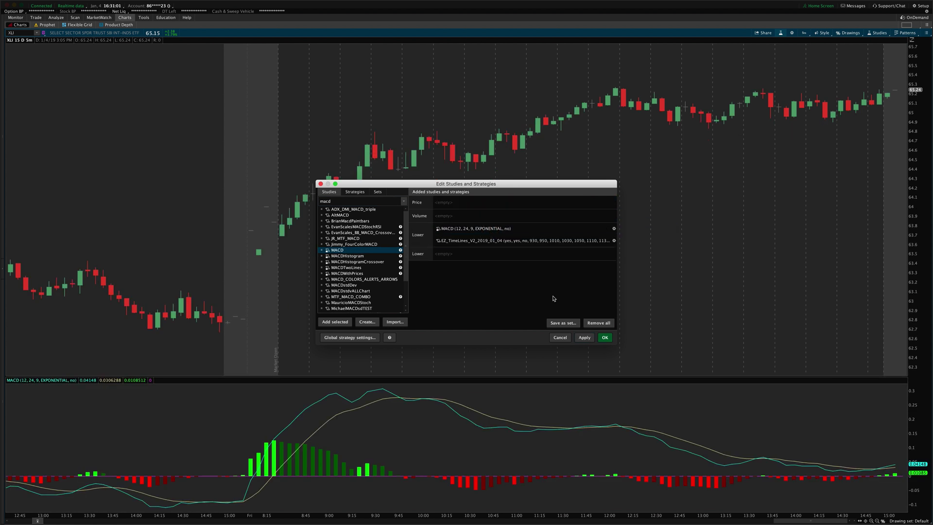
left_click(586, 340)
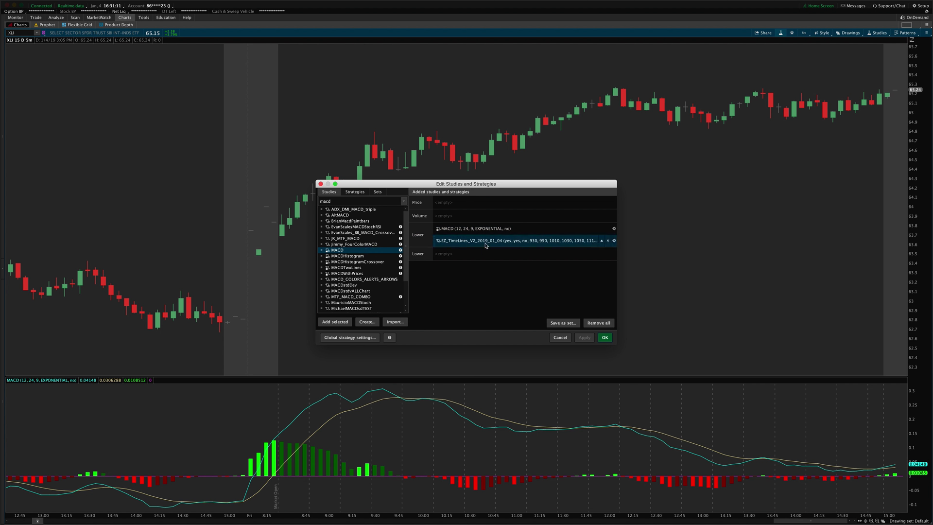
double_click(367, 202)
type("ez")
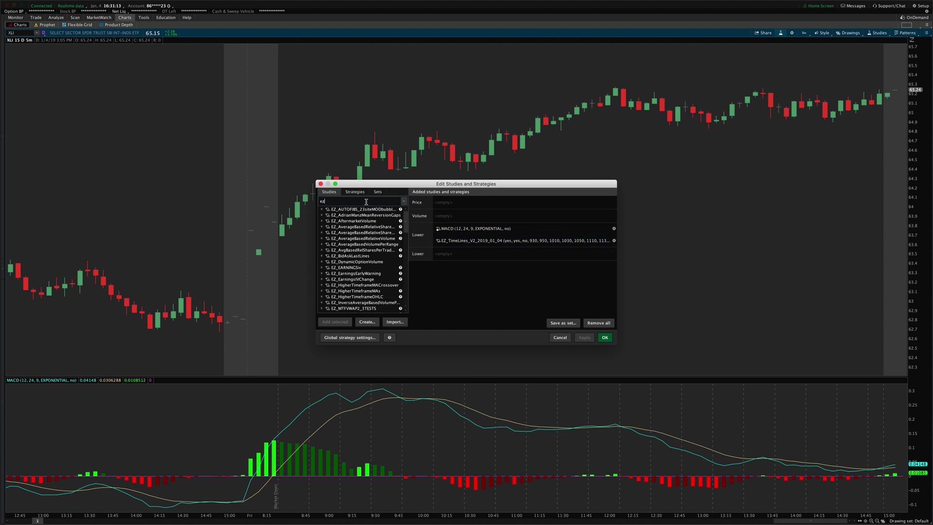
type("_time")
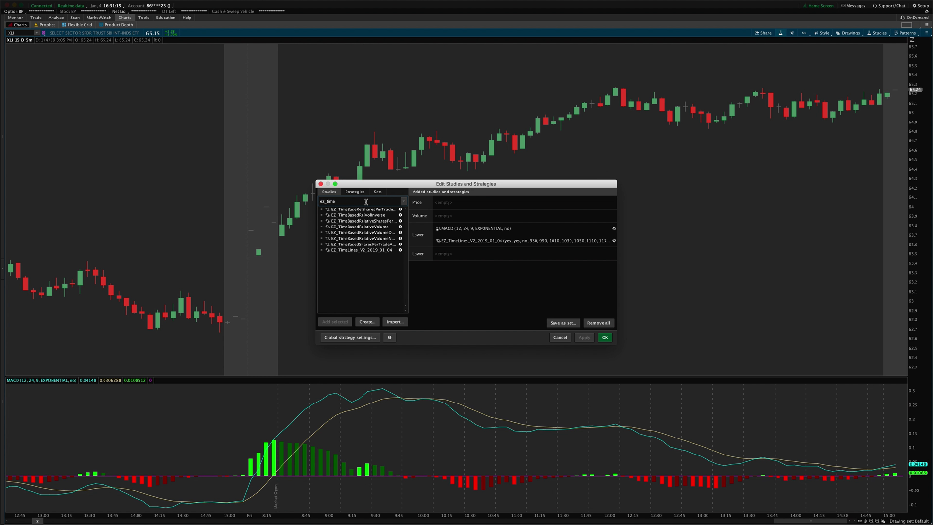
double_click(374, 250)
left_click(585, 340)
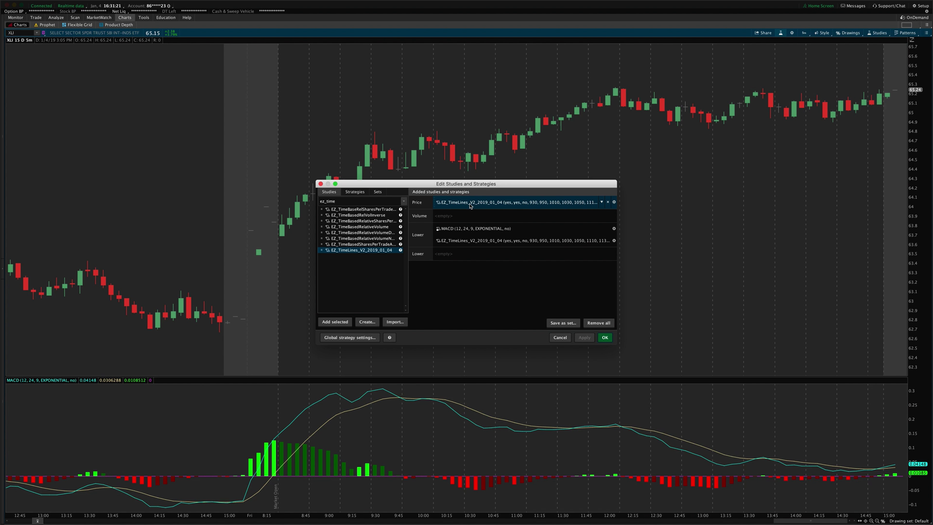
left_click(605, 336)
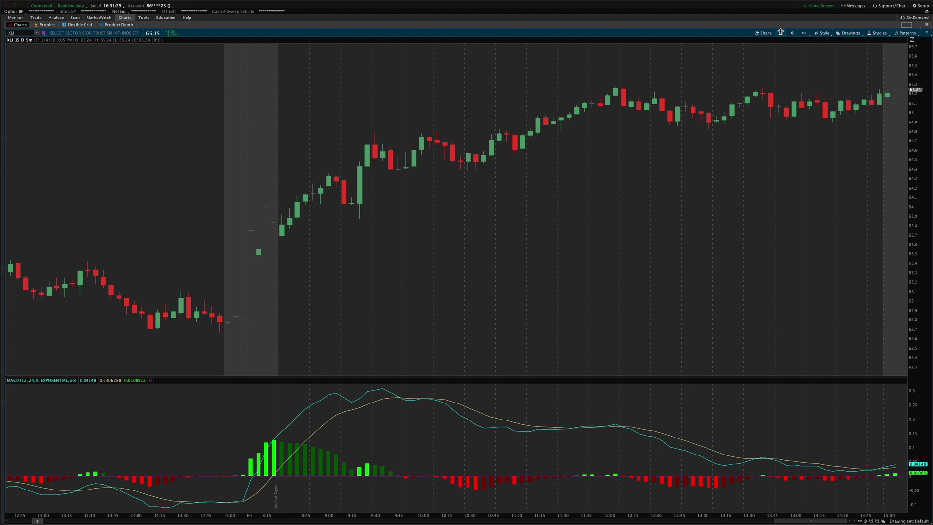
- Paste the tos.mx link into Setup > Open shared item and preview ThinkScript quote_20180413
key("super+Tab")
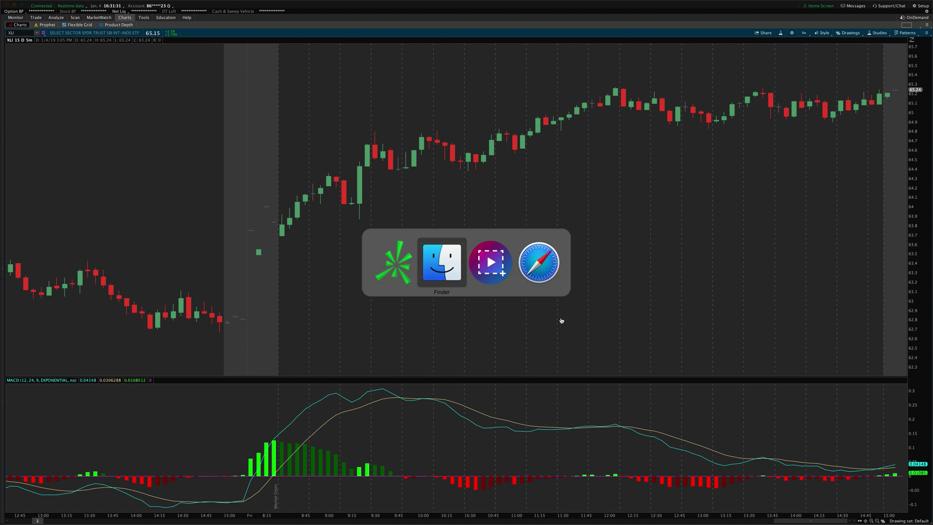
key("super+Tab")
key("super+Tab")
key("super+Tab")
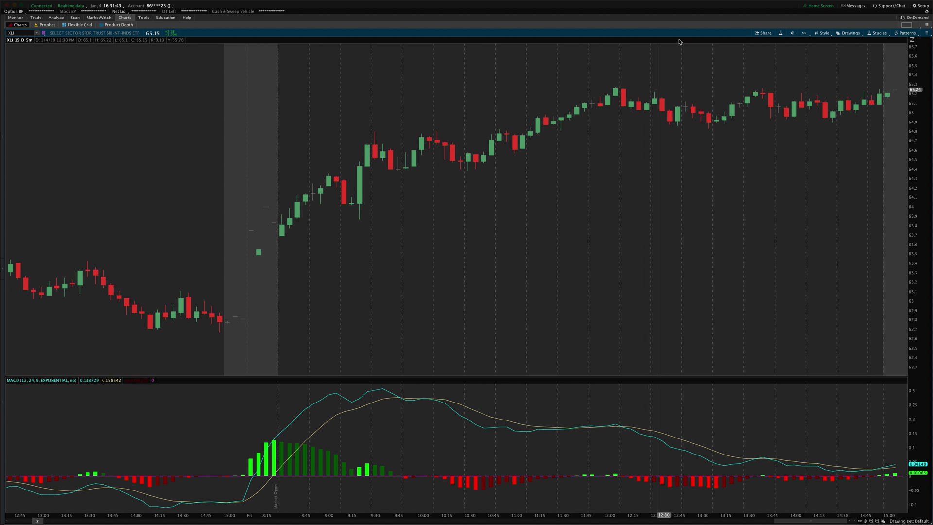
left_click(919, 5)
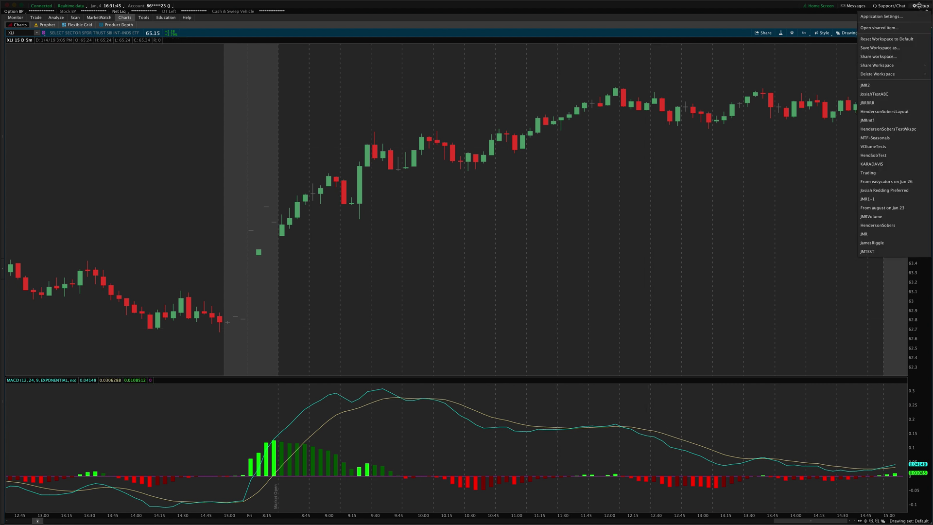
left_click(878, 27)
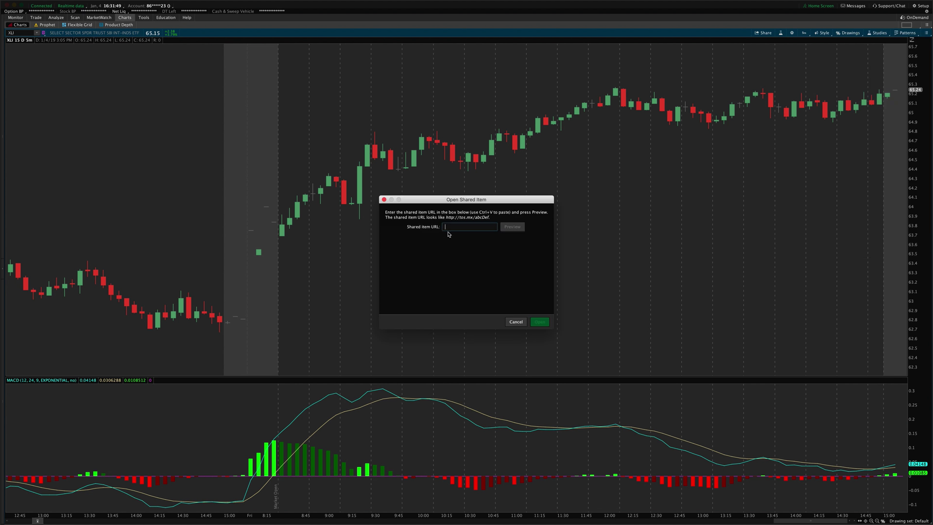
type("http://tos.mx/G3Z9rD")
left_click(513, 227)
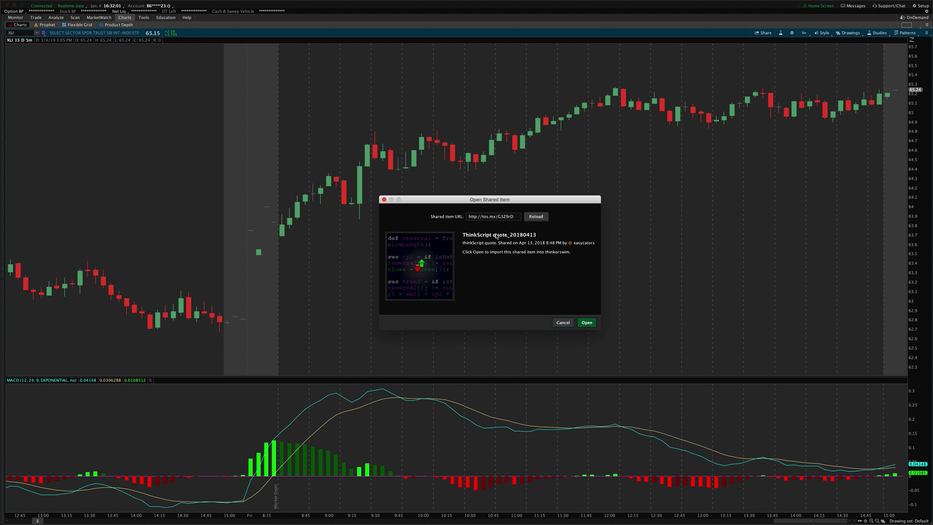
- Try importing the quote script, cancel at the too-many-scripts warning, and reopen Edit Studies
left_click(586, 323)
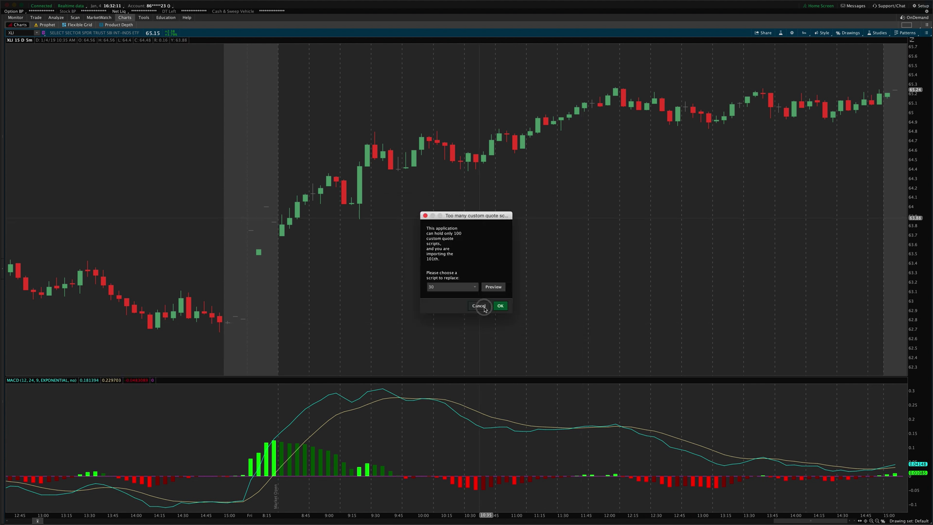
left_click(478, 306)
key("super+Tab")
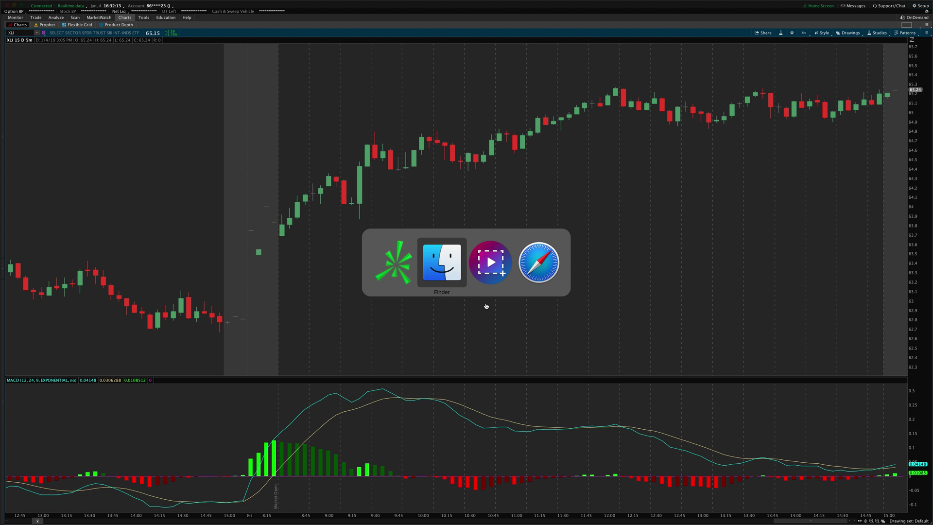
key("super+Tab")
key("super+Tab")
key("super+Tab")
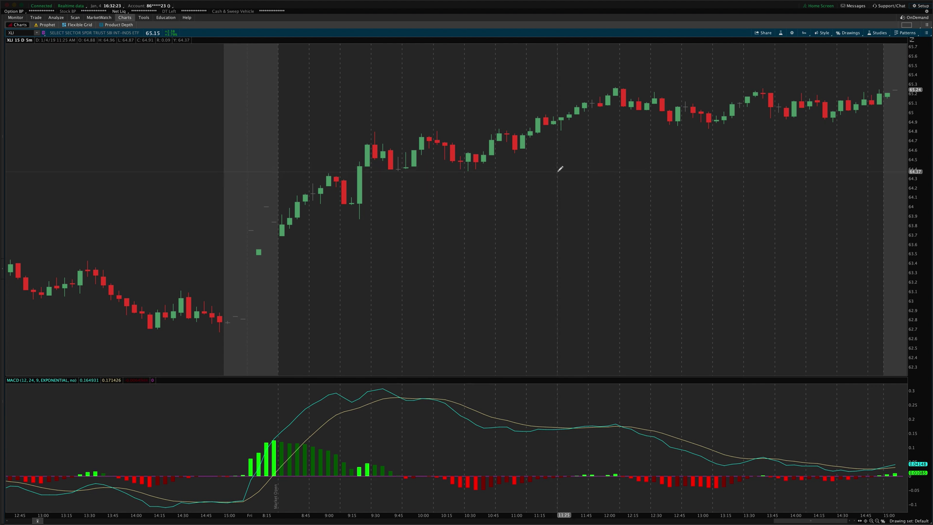
left_click(781, 33)
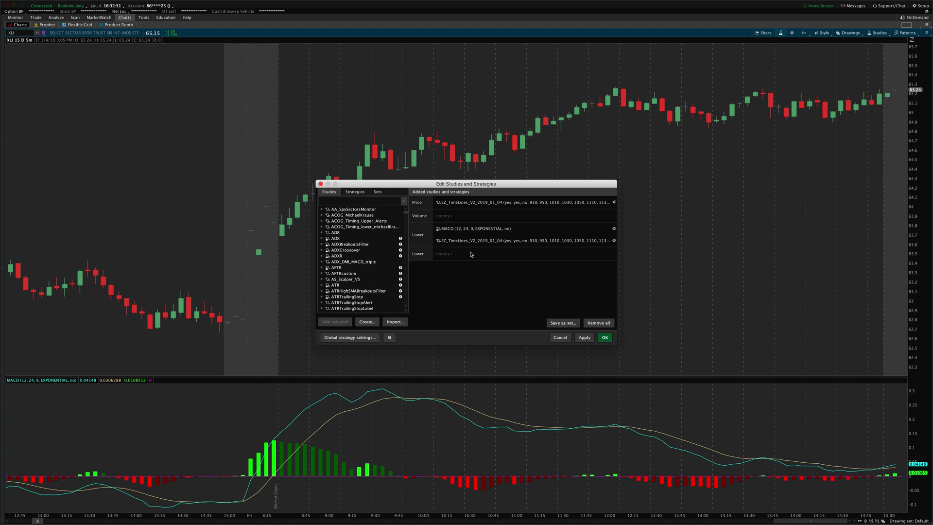
- Remove MACD and the lower-pane EZ_TimeLines study, then apply the change
left_click(607, 229)
left_click(607, 229)
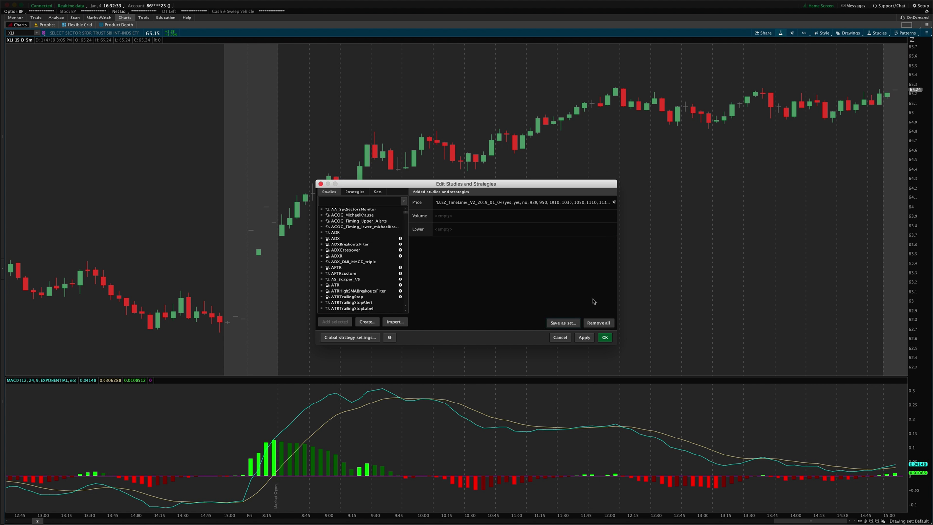
left_click(584, 337)
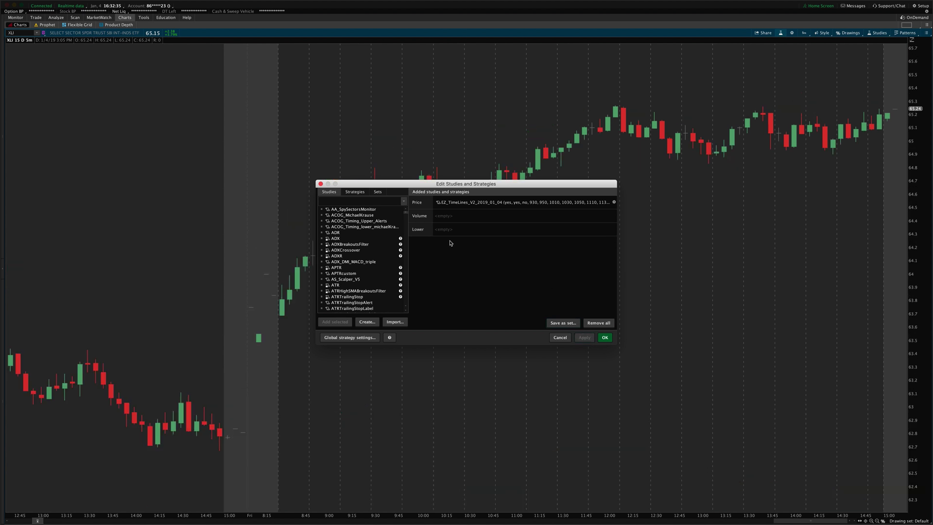
- Search 'ez_timeline' and pick EZ_TimeLines_V2_2019_01_04 from the results
left_click(375, 200)
type("ez_timelin")
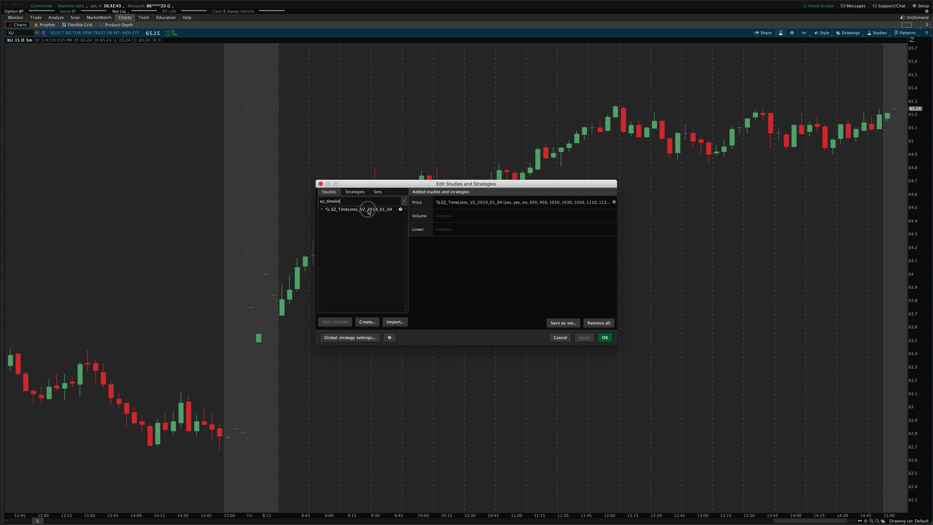
left_click(370, 209)
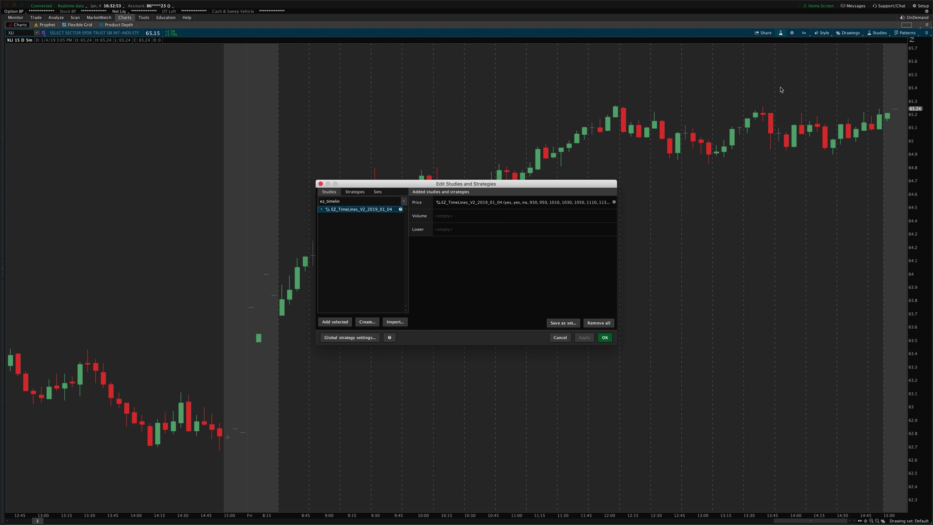
key("Escape")
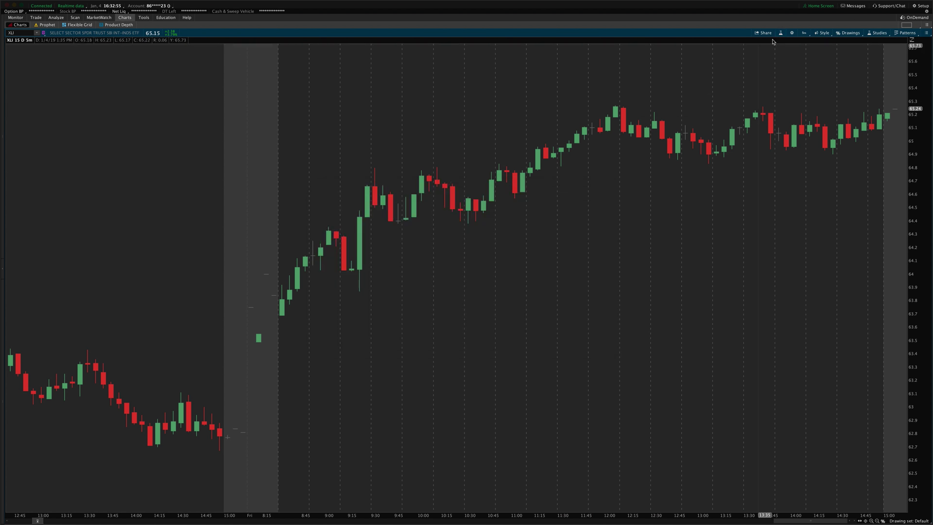
left_click(781, 33)
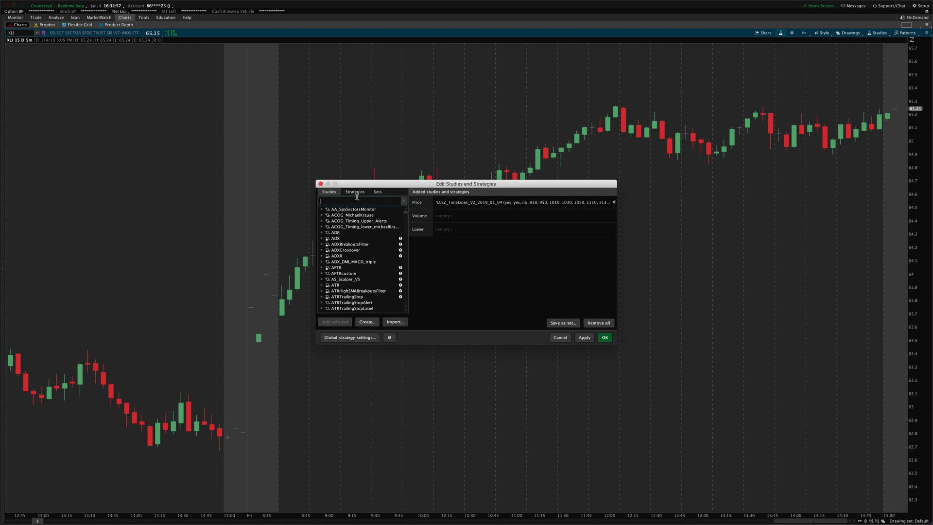
type("ez_t")
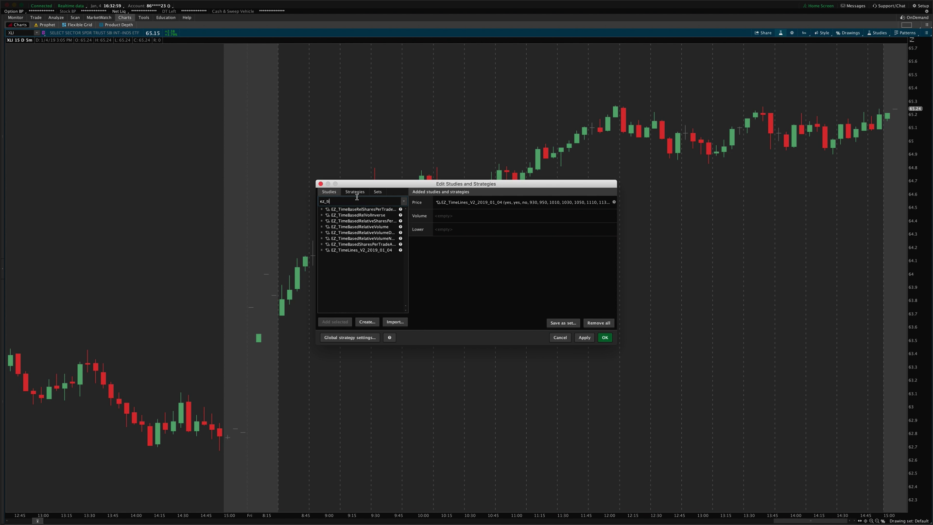
type("imeline")
left_click(362, 211)
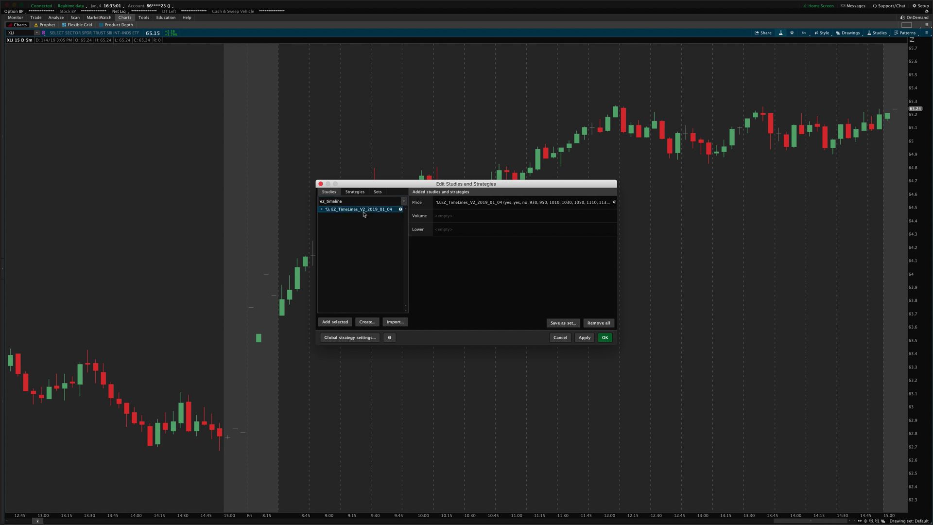
- Open the EZ_TimeLines Customizing dialog and move it up over the studies editor
double_click(548, 203)
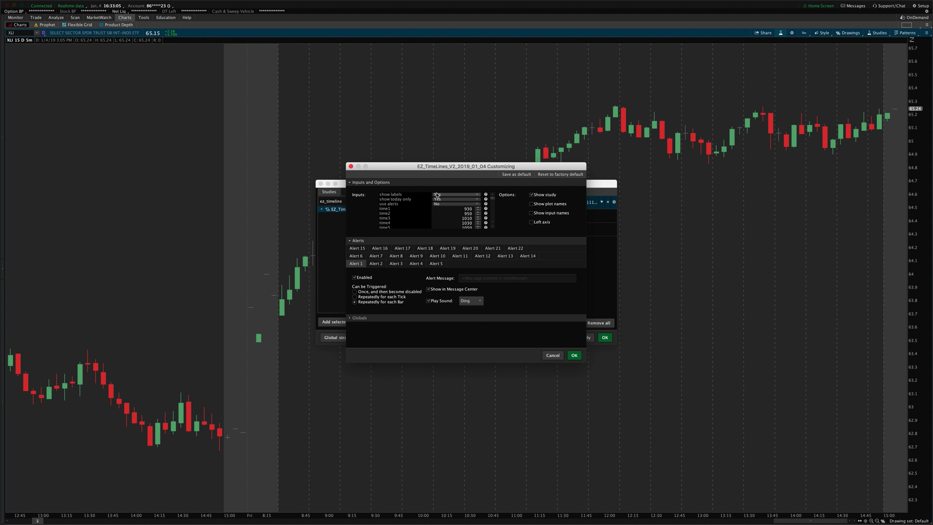
key("Escape")
double_click(538, 205)
key("Escape")
double_click(514, 204)
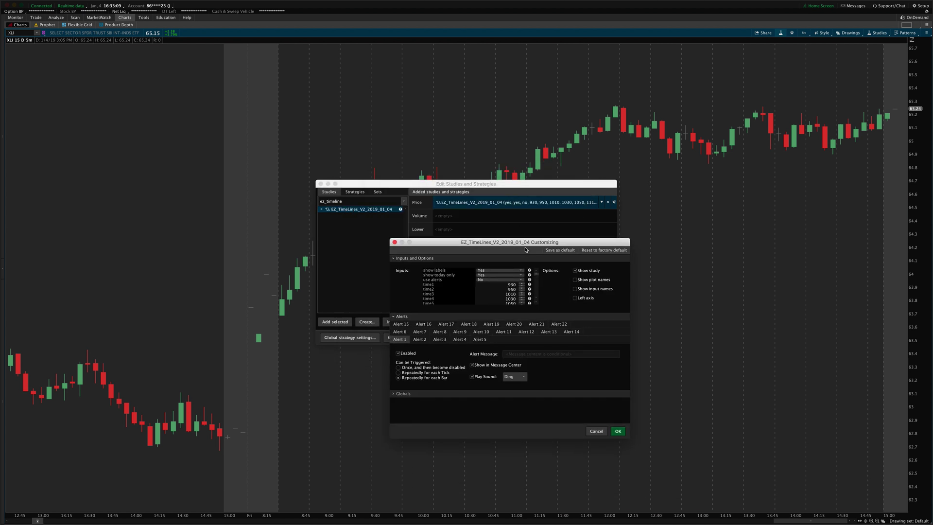
left_click_drag(525, 243, 490, 187)
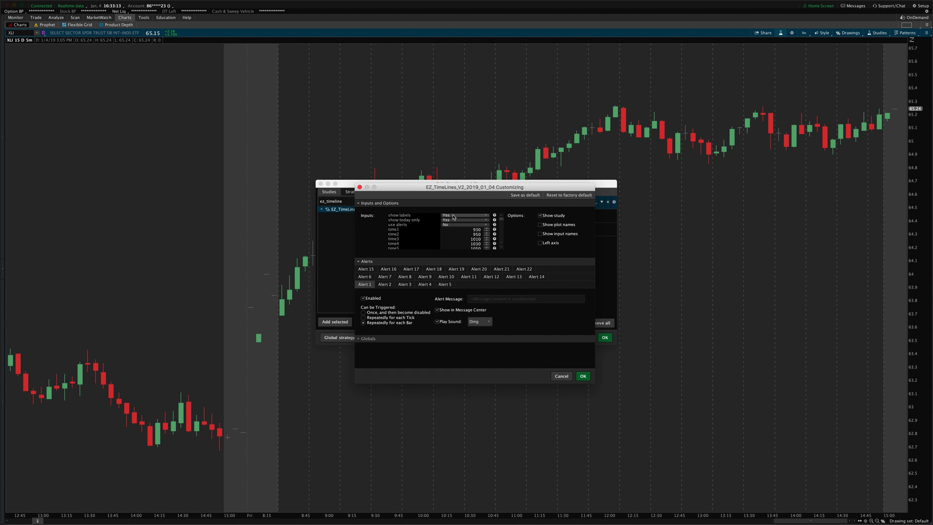
- Read the help text for the time inputs and scroll through the input list
left_click(496, 234)
mouse_move(496, 248)
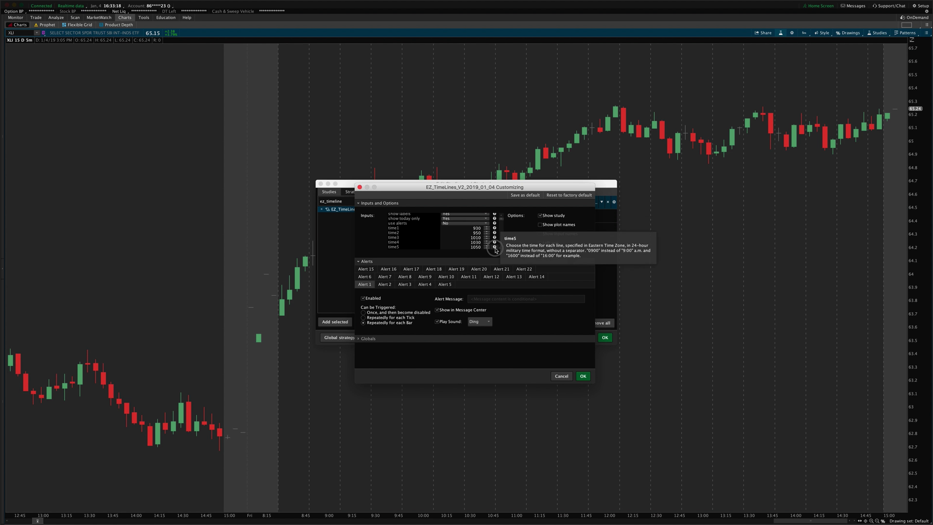
scroll(496, 245, "down", 1)
scroll(496, 246, "down", 6)
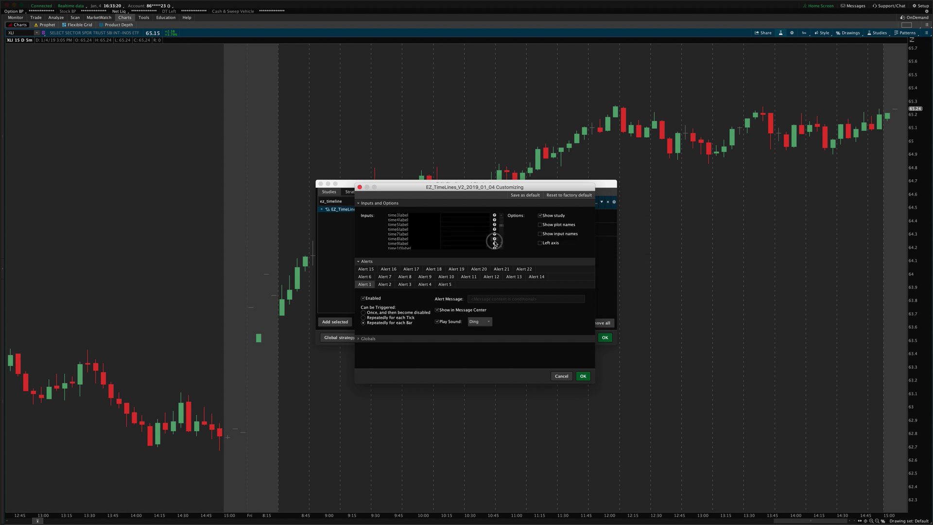
scroll(496, 246, "up", 10)
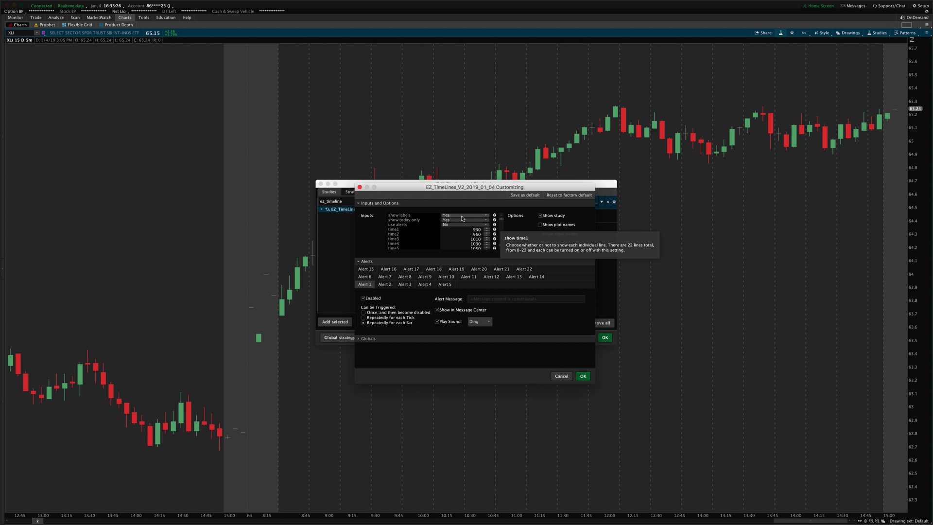
- Toggle show labels to No and back to Yes, applying each change to the chart
left_click(461, 218)
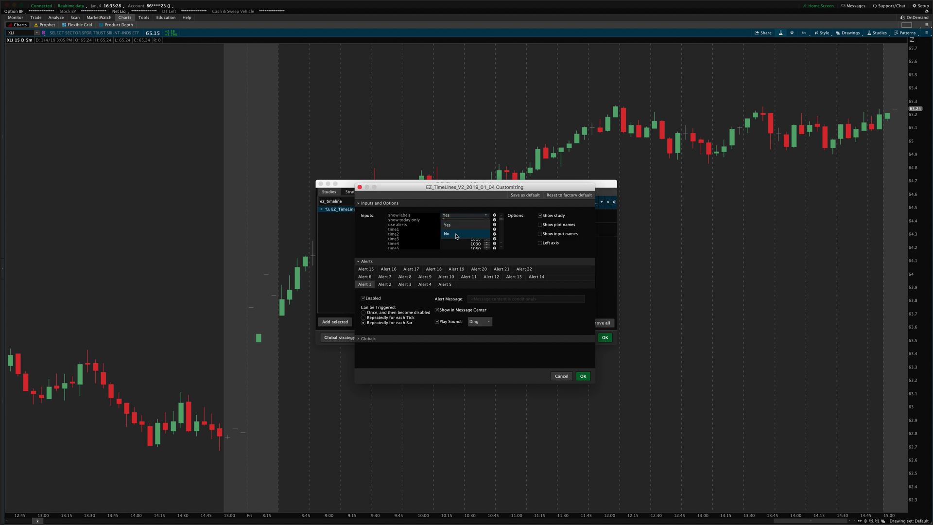
left_click(457, 234)
left_click(584, 376)
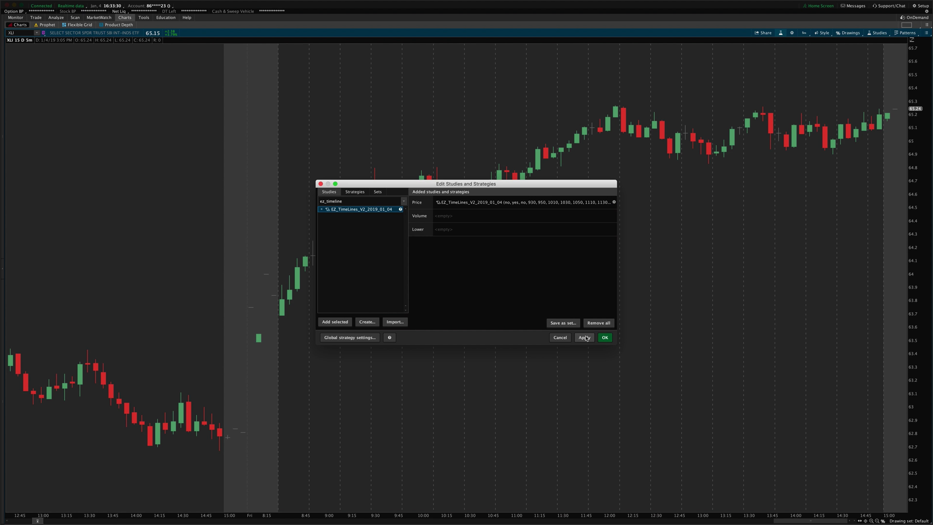
left_click(586, 338)
double_click(460, 203)
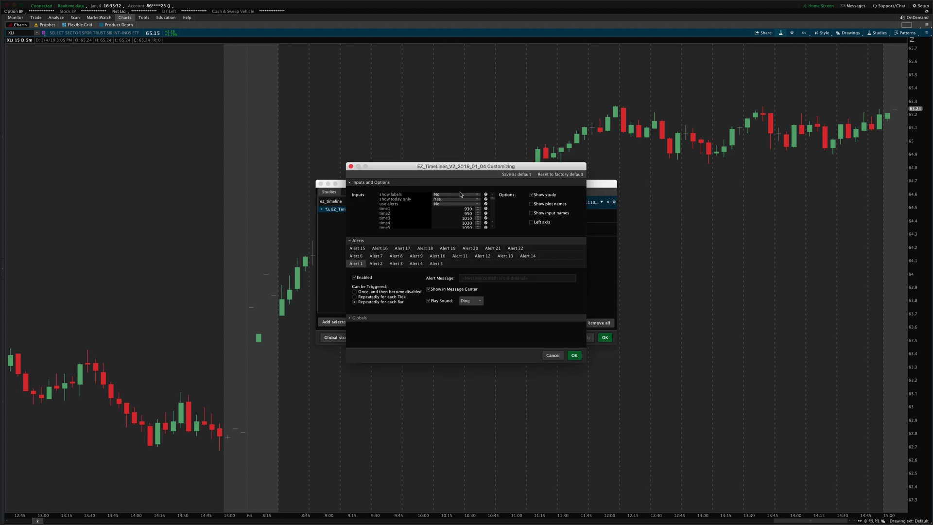
left_click(461, 194)
left_click(457, 203)
left_click(574, 355)
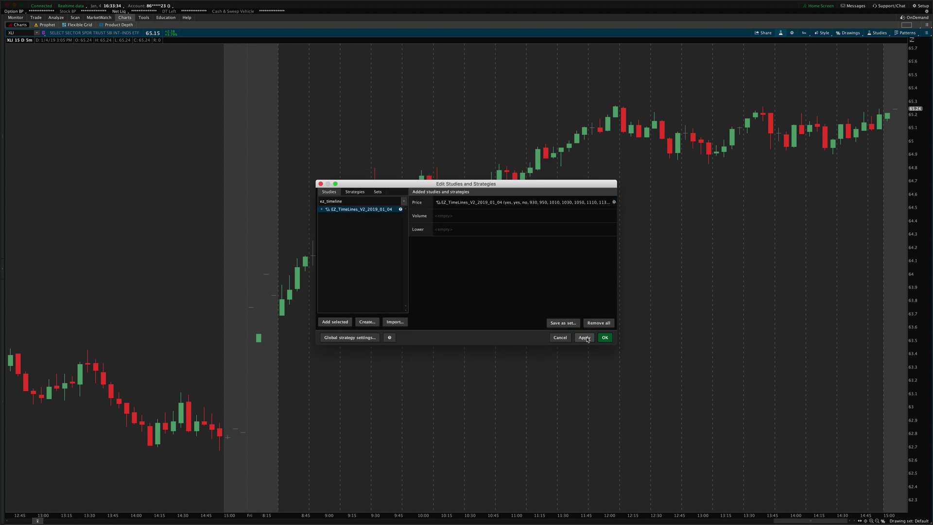
left_click(586, 338)
- Set show today only to No so time lines appear on all days, and apply
double_click(457, 202)
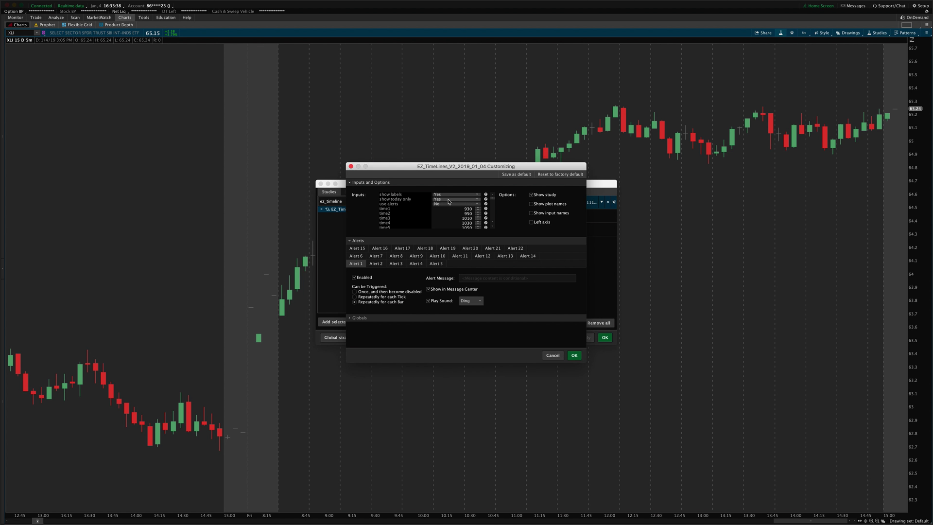
left_click(449, 200)
left_click(450, 219)
left_click(574, 356)
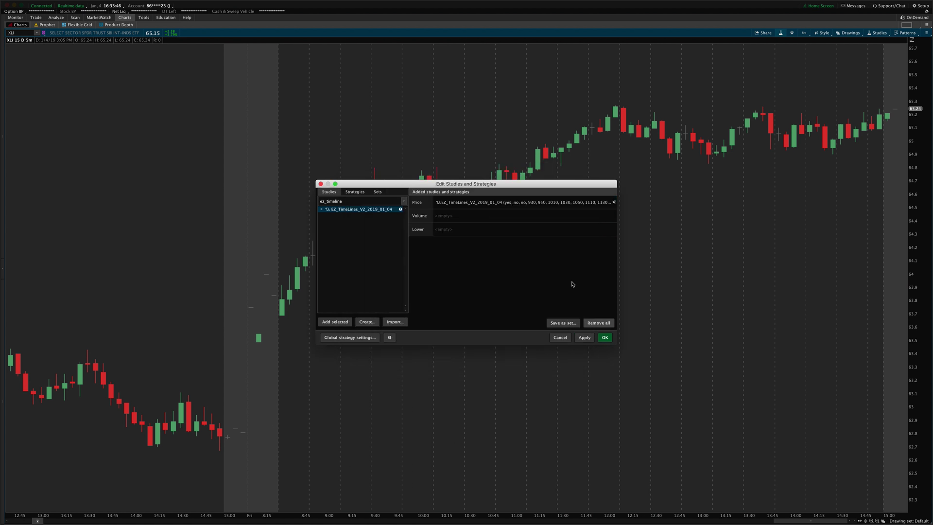
left_click(583, 338)
- Set use alerts to Yes, confirm, and reopen the EZ_TimeLines Customizing dialog
double_click(463, 200)
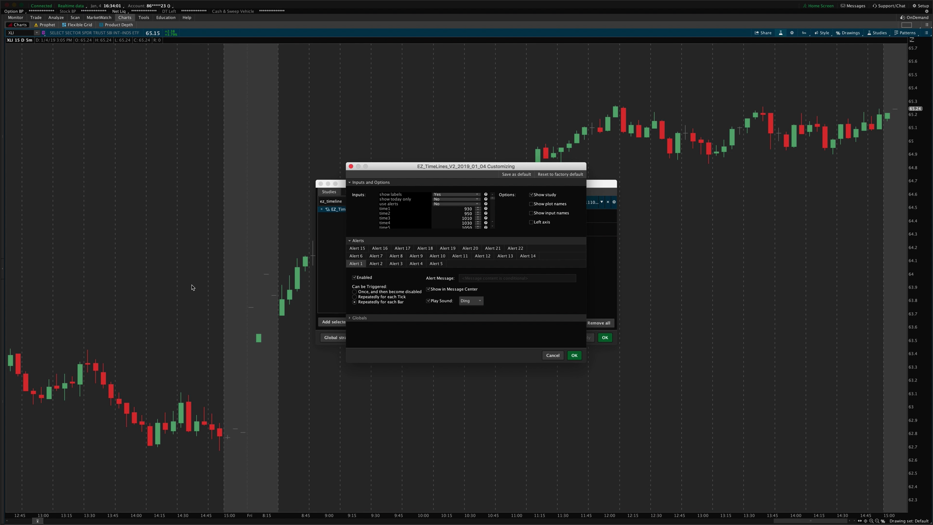
left_click(445, 205)
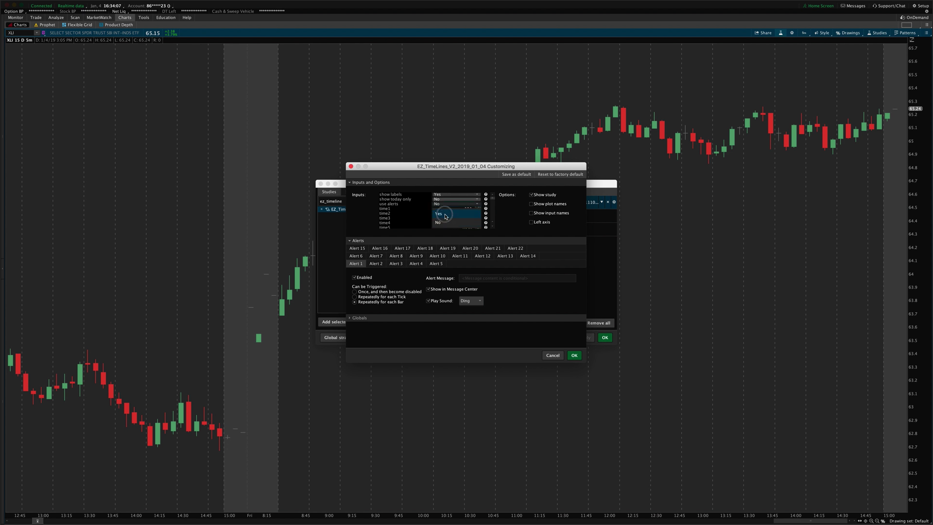
left_click(444, 214)
left_click(575, 355)
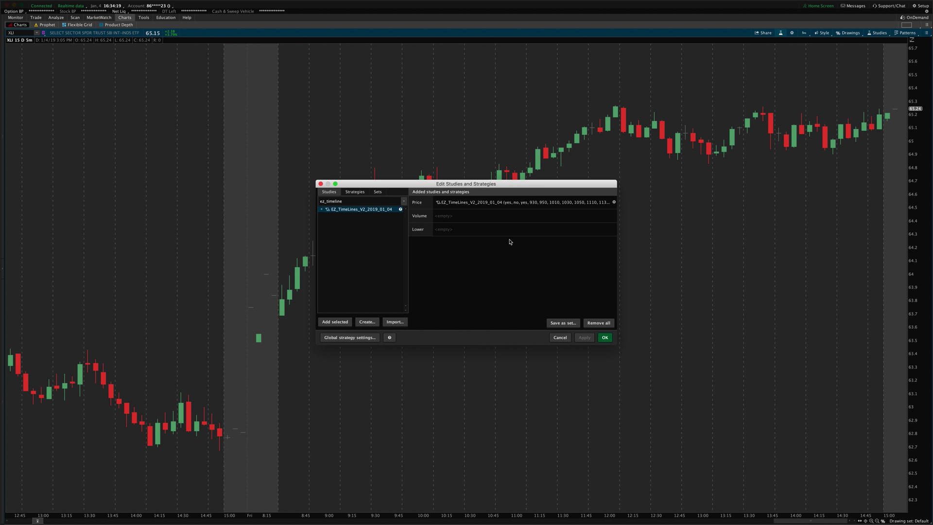
left_click(505, 203)
double_click(505, 203)
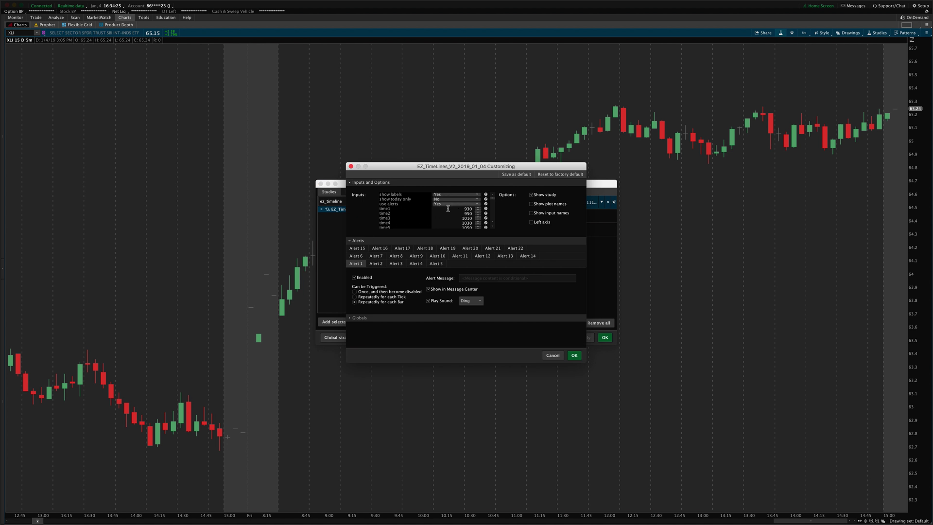
- View the Alert 16 and Alert 1 tabs, toggling Alert 1 Enabled off and back on
left_click(380, 259)
left_click(380, 259)
left_click(356, 263)
left_click(355, 278)
left_click(356, 278)
- Set use alerts back to No and select the time1 value of 930
left_click(442, 204)
left_click(444, 222)
left_click(450, 208)
scroll(459, 216, "down", 2)
scroll(459, 217, "down", 3)
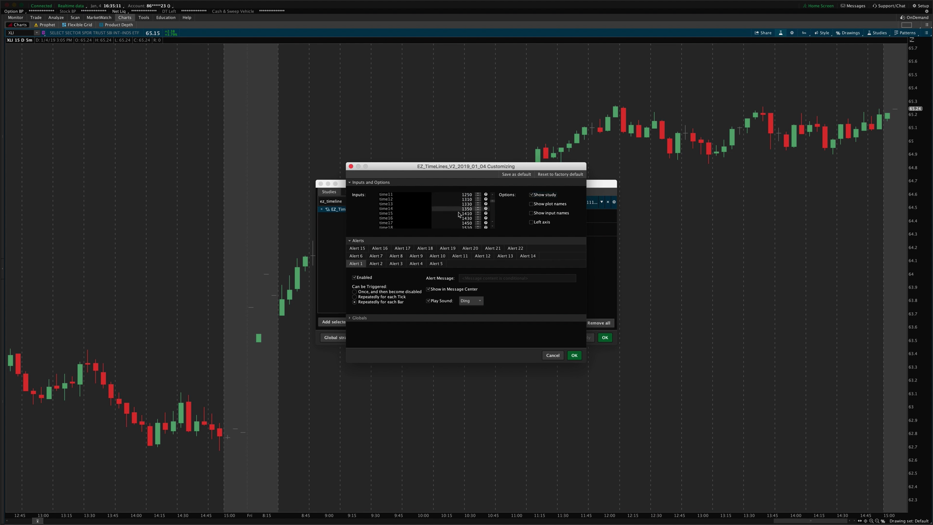
scroll(459, 213, "up", 5)
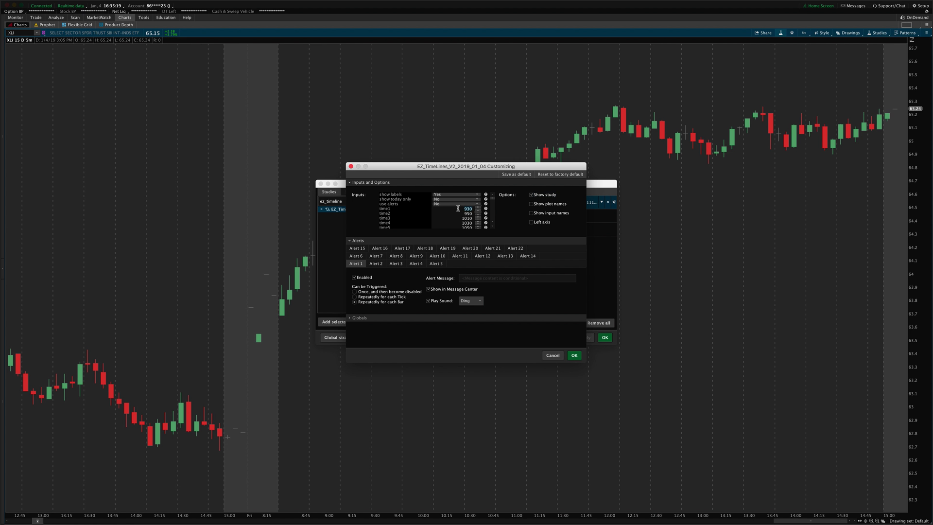
scroll(458, 208, "down", 5)
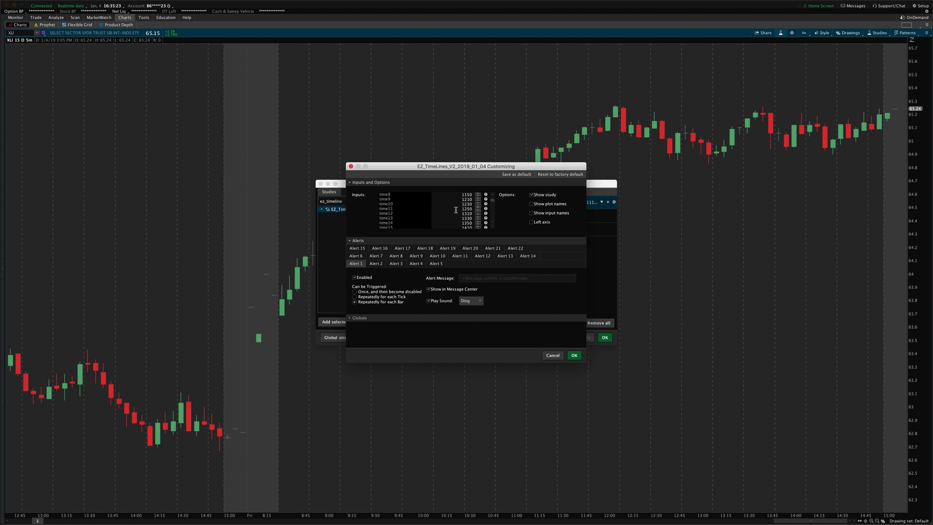
scroll(457, 210, "down", 1)
scroll(458, 209, "down", 2)
left_click(457, 212)
scroll(459, 208, "down", 5)
left_click(457, 208)
scroll(458, 208, "up", 10)
scroll(458, 208, "up", 3)
scroll(460, 209, "up", 6)
scroll(457, 215, "down", 18)
scroll(394, 223, "down", 3)
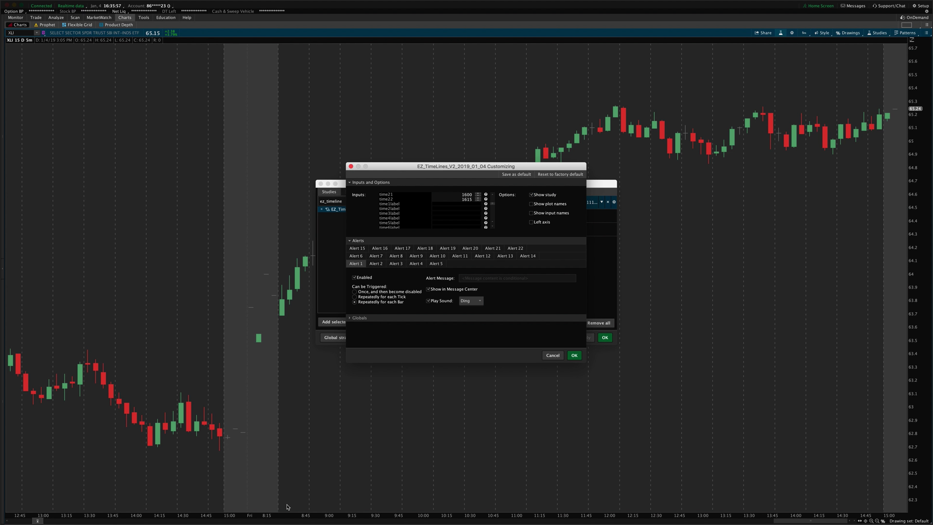
scroll(417, 212, "down", 1)
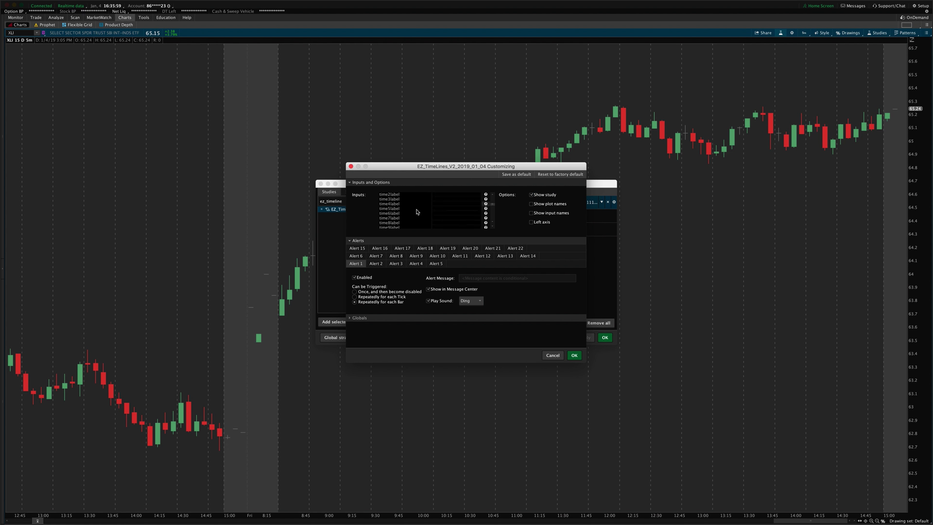
scroll(438, 208, "down", 2)
scroll(462, 222, "down", 3)
scroll(422, 217, "down", 3)
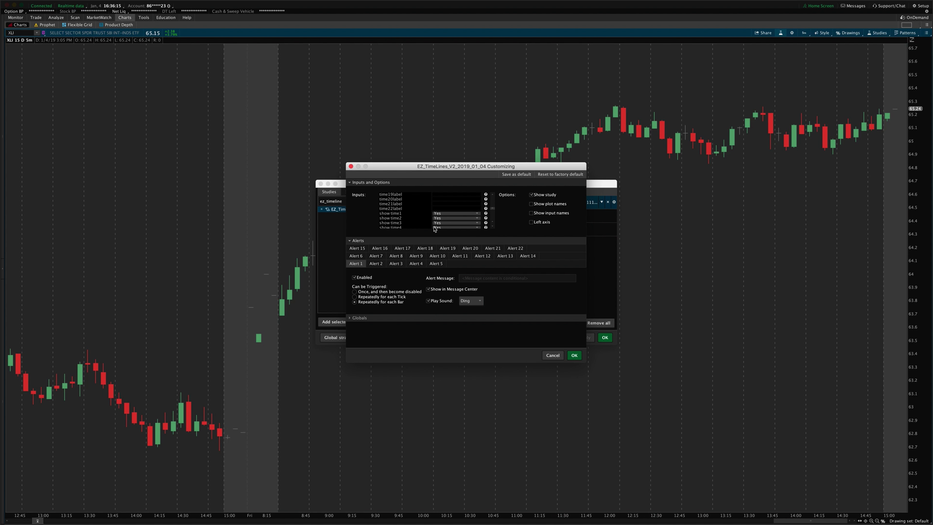
- Change style3 to a solid line and confirm with OK
scroll(418, 203, "down", 2)
scroll(416, 203, "down", 1)
scroll(448, 201, "down", 4)
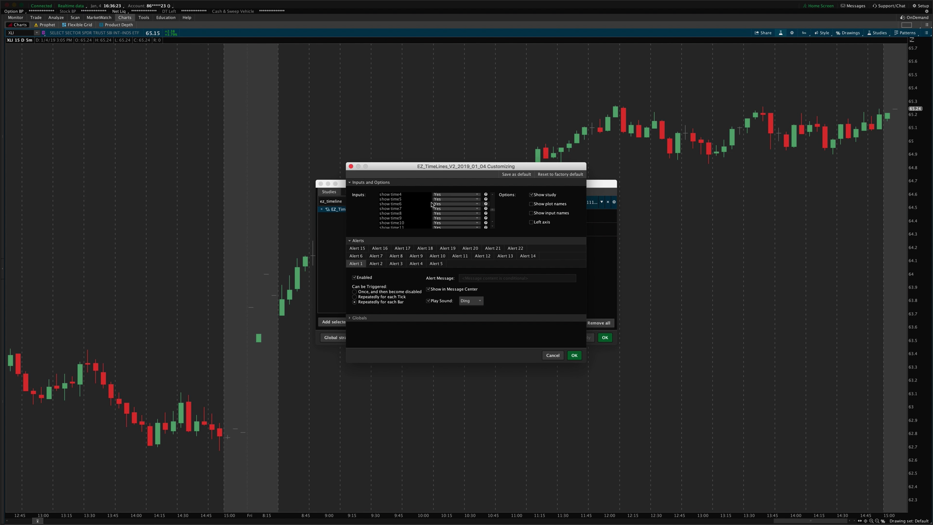
scroll(414, 203, "up", 3)
scroll(417, 212, "down", 3)
scroll(426, 216, "down", 3)
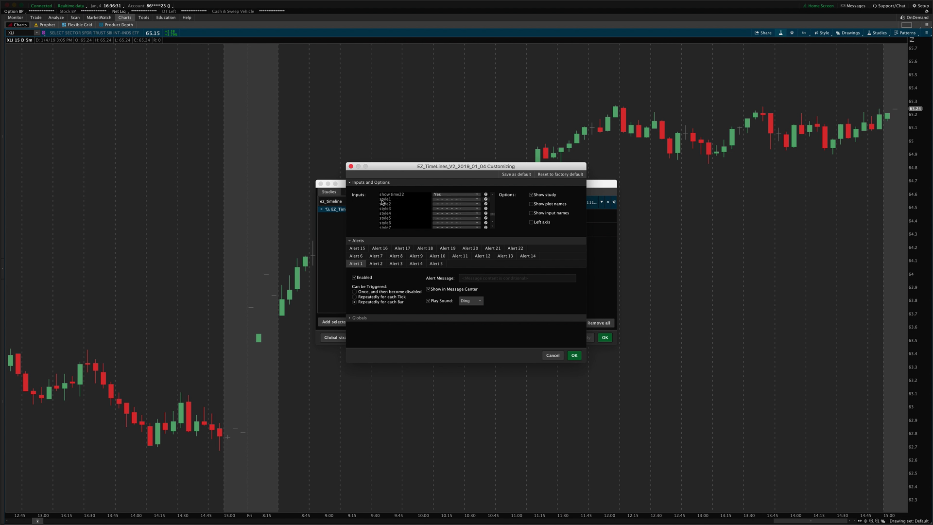
left_click(450, 210)
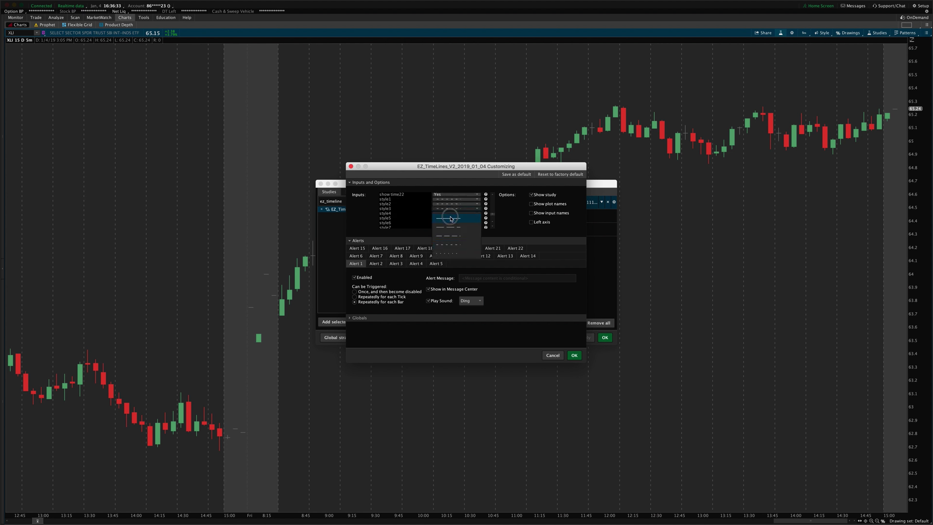
left_click(450, 218)
left_click(575, 355)
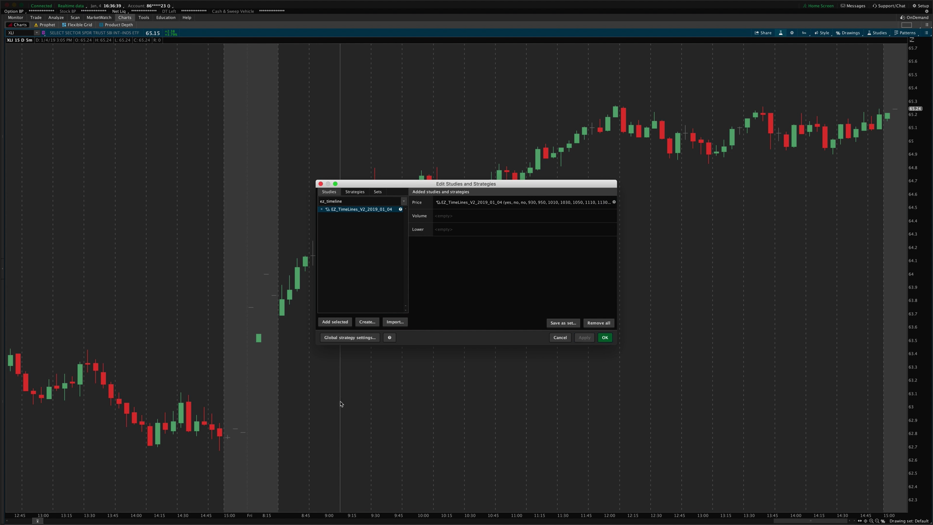
- Reopen the EZ_TimeLines Customizing dialog and scroll to the style rows up to style22
left_click(489, 204)
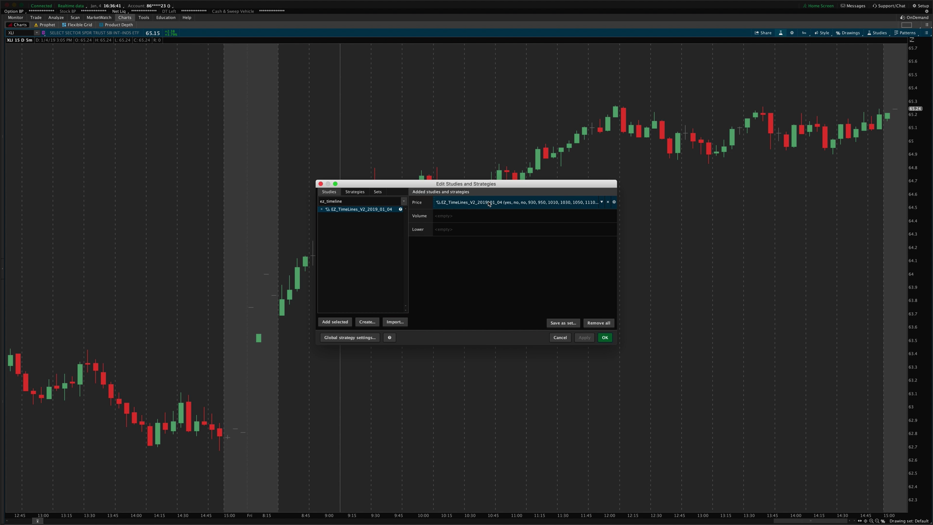
double_click(488, 204)
scroll(462, 223, "down", 3)
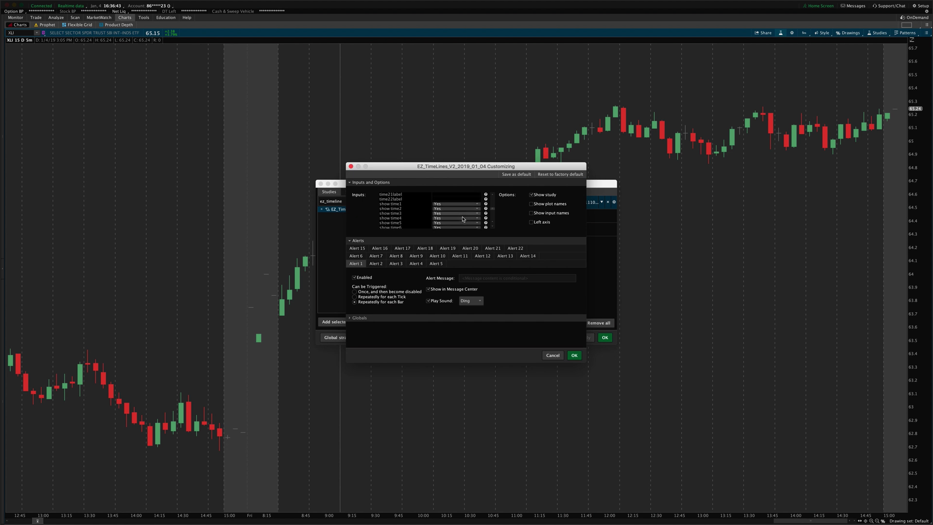
scroll(462, 223, "down", 10)
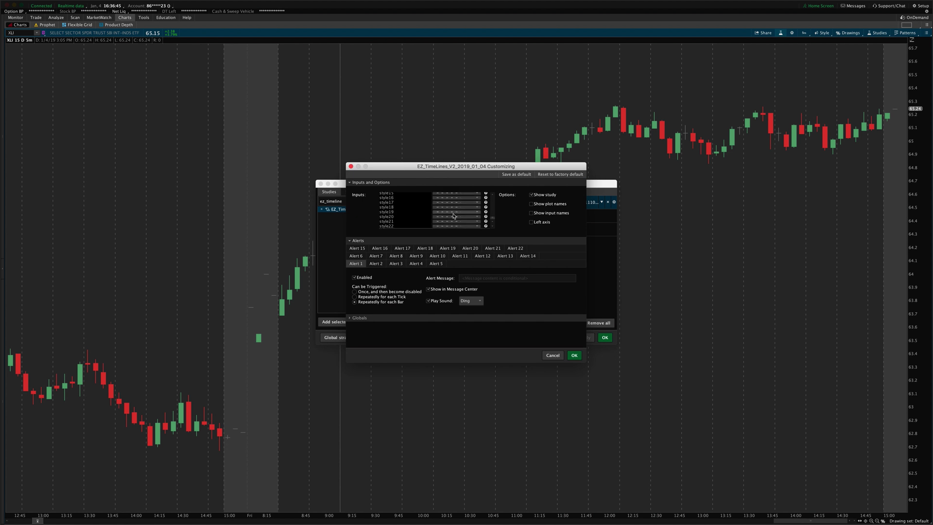
scroll(453, 215, "up", 1)
scroll(453, 215, "down", 3)
- In the Globals settings, set the EZ_TimeLines Line1 colour to pink and confirm
left_click(358, 241)
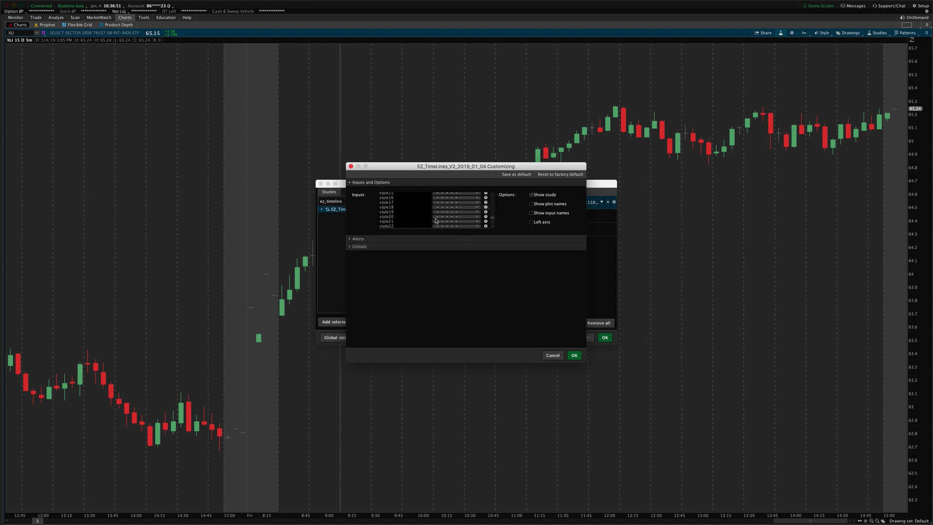
left_click(359, 247)
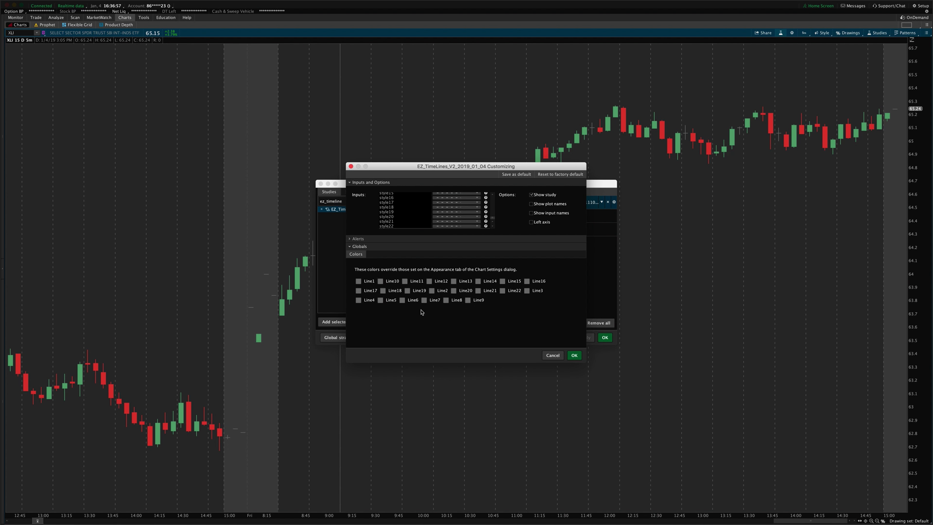
left_click(358, 281)
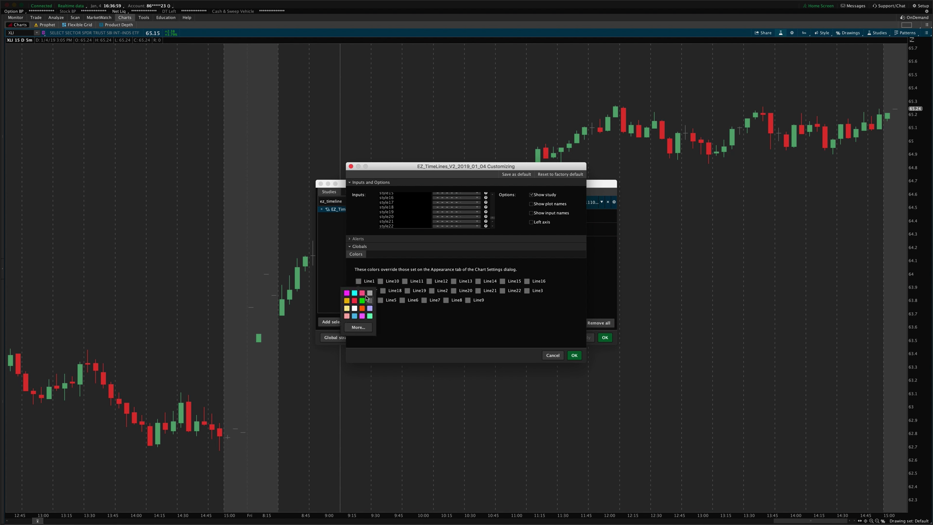
left_click(365, 294)
left_click(574, 355)
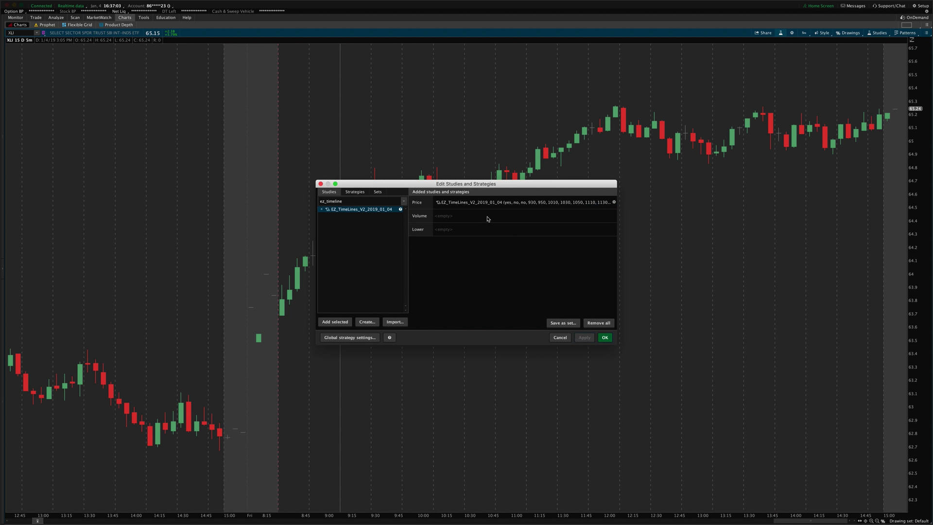
- Look at Line2's colour choices without changing them, apply the study changes, and reopen EZ_TimeLines
double_click(496, 203)
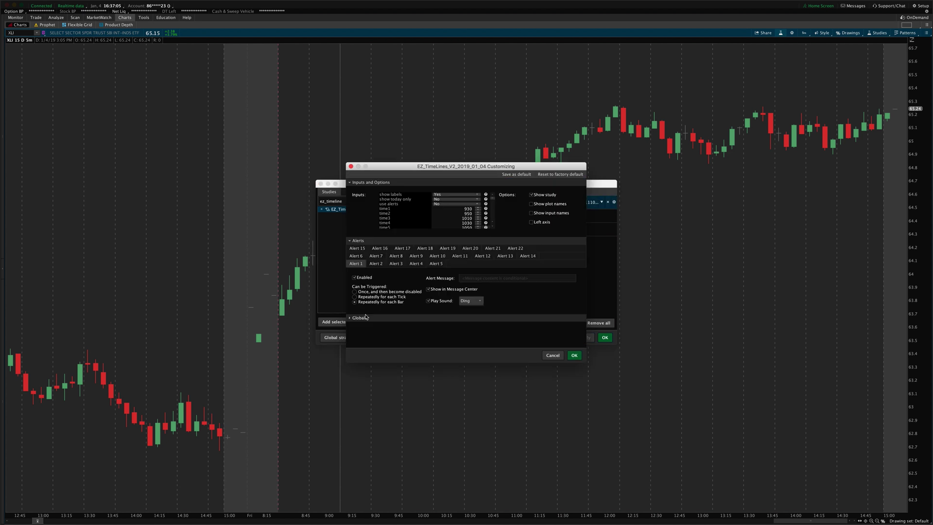
left_click(360, 317)
scroll(447, 316, "down", 2)
left_click(432, 323)
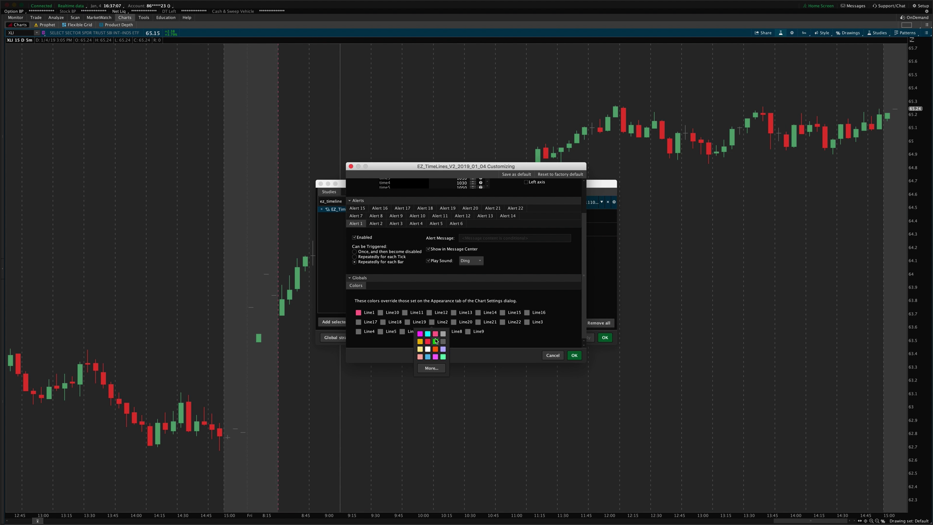
left_click(553, 355)
left_click(591, 337)
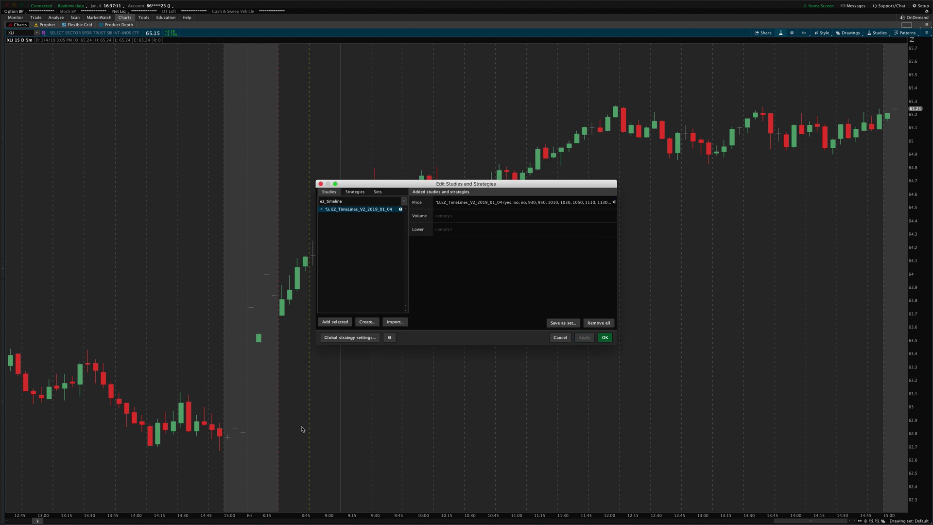
double_click(467, 202)
- Set the time2label input to 'Reversal Time' and apply it to the XLI chart
scroll(420, 222, "down", 10)
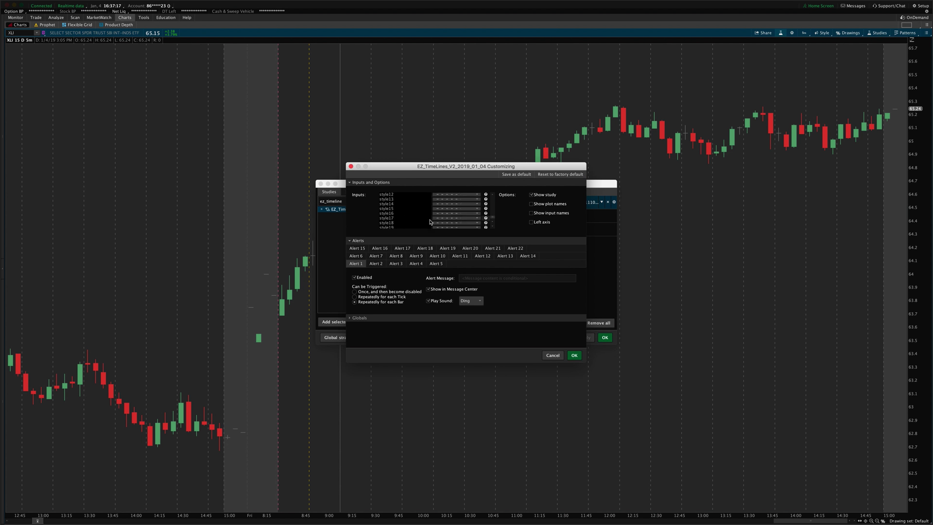
scroll(420, 221, "up", 10)
scroll(416, 220, "down", 8)
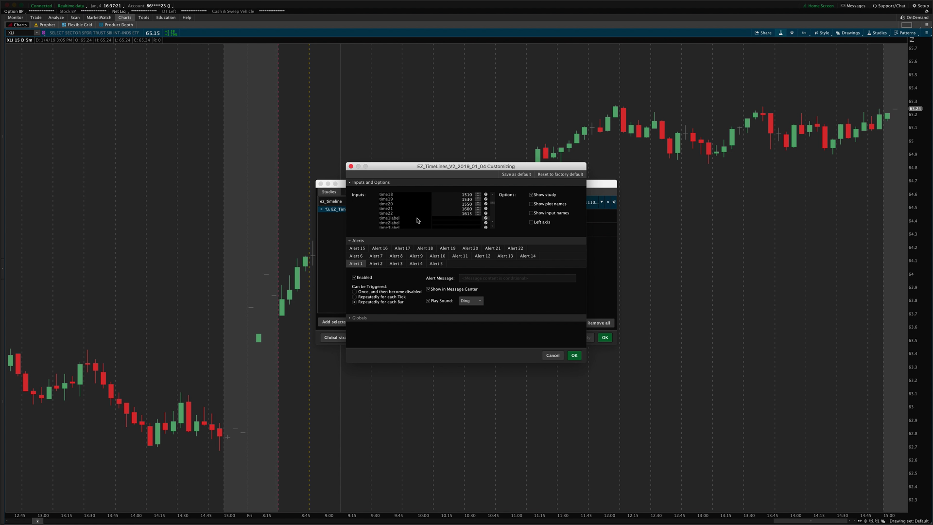
left_click(448, 222)
left_click(574, 355)
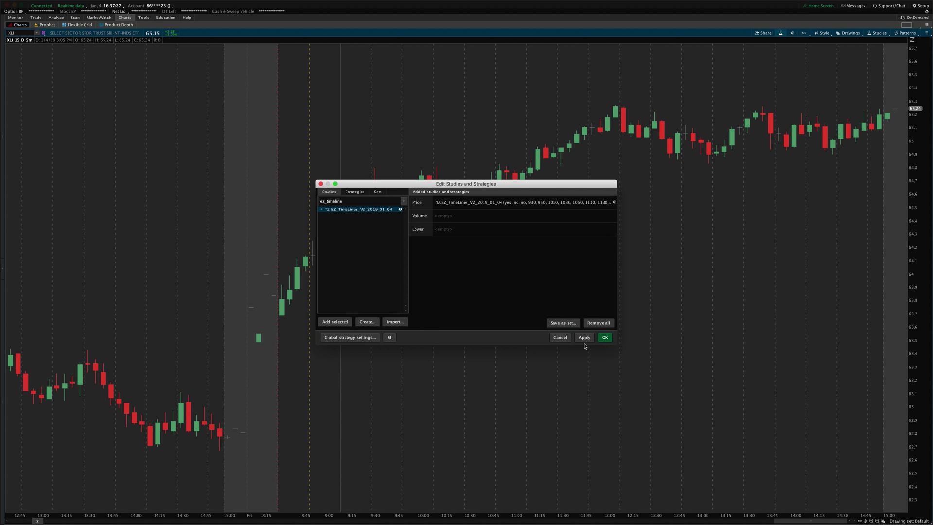
left_click(585, 339)
left_click(586, 206)
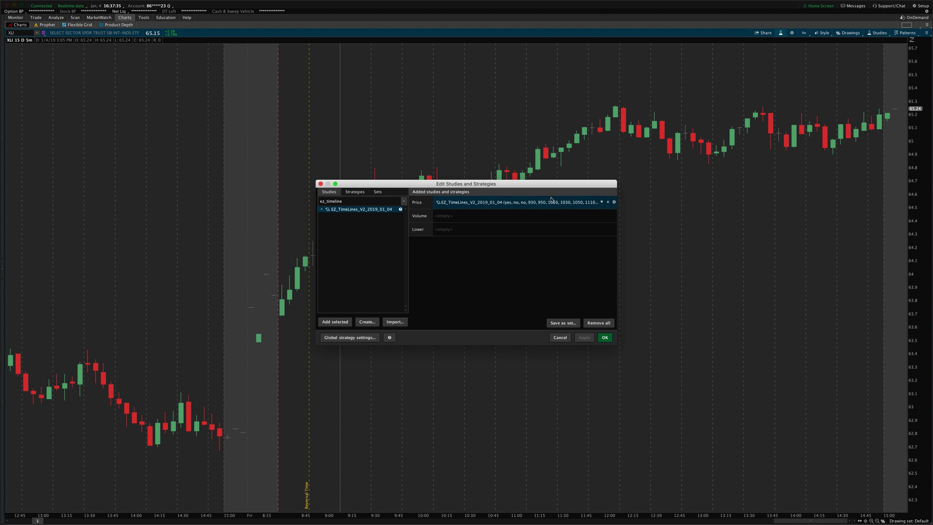